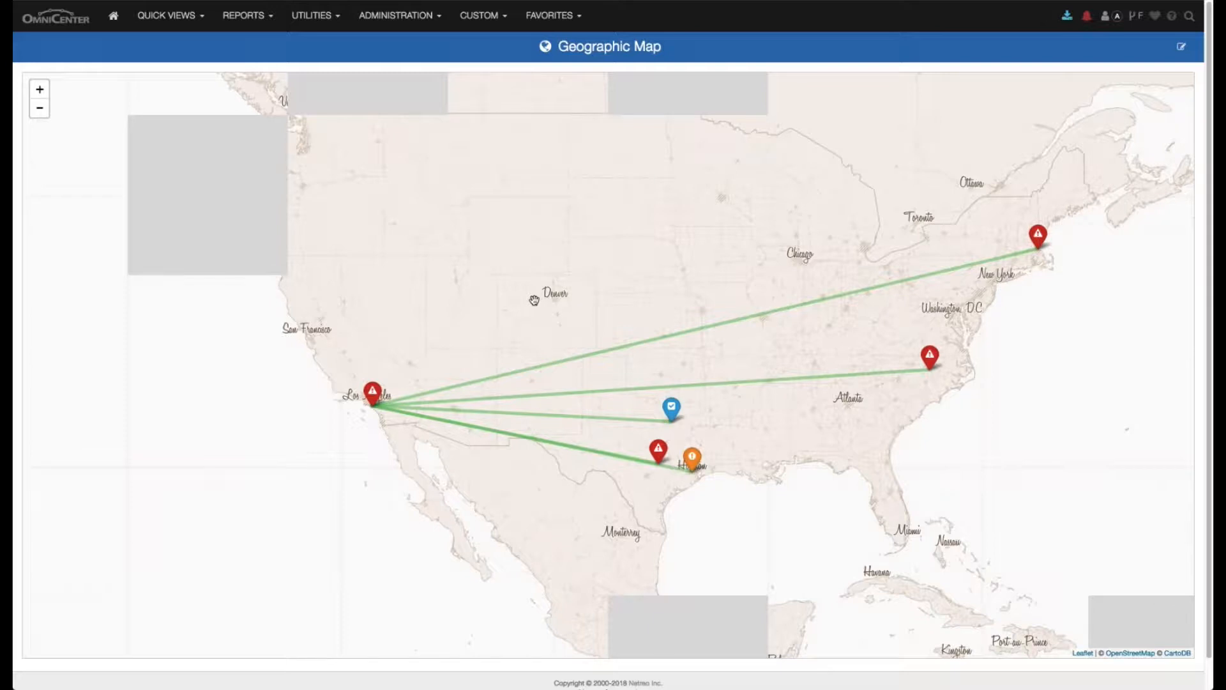
# - Set Dallas as the connected site in the Austin site's settings and save the site
pyautogui.click(396, 20)
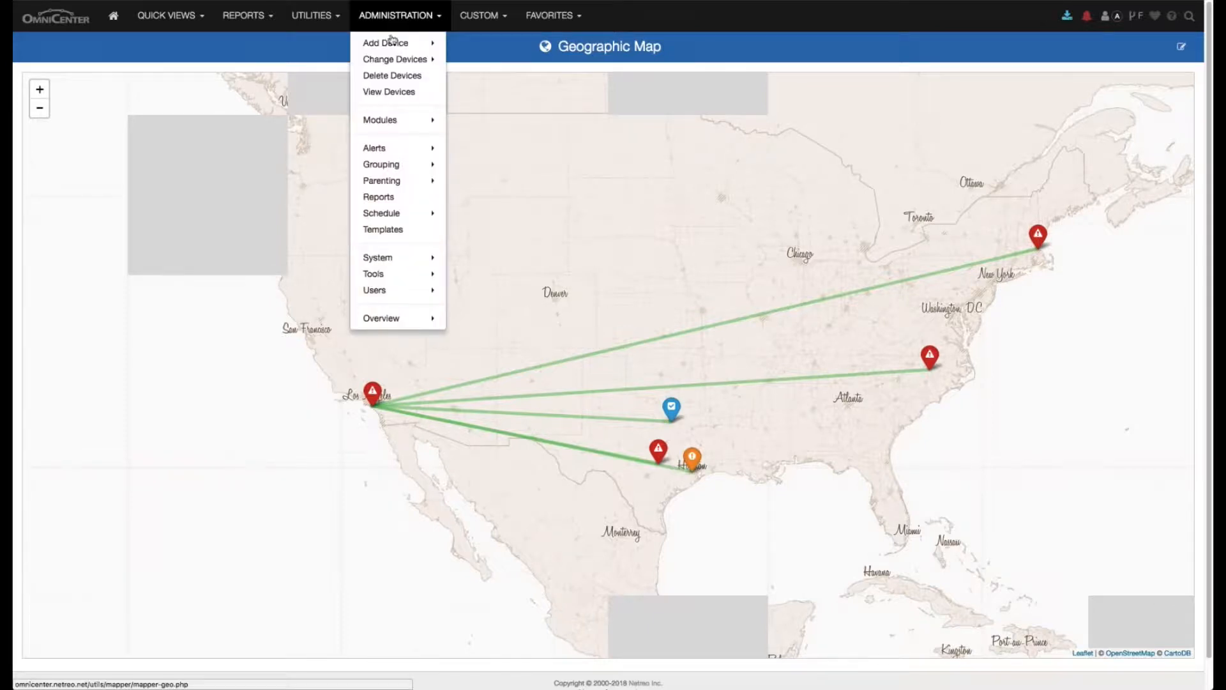
pyautogui.moveTo(382, 165)
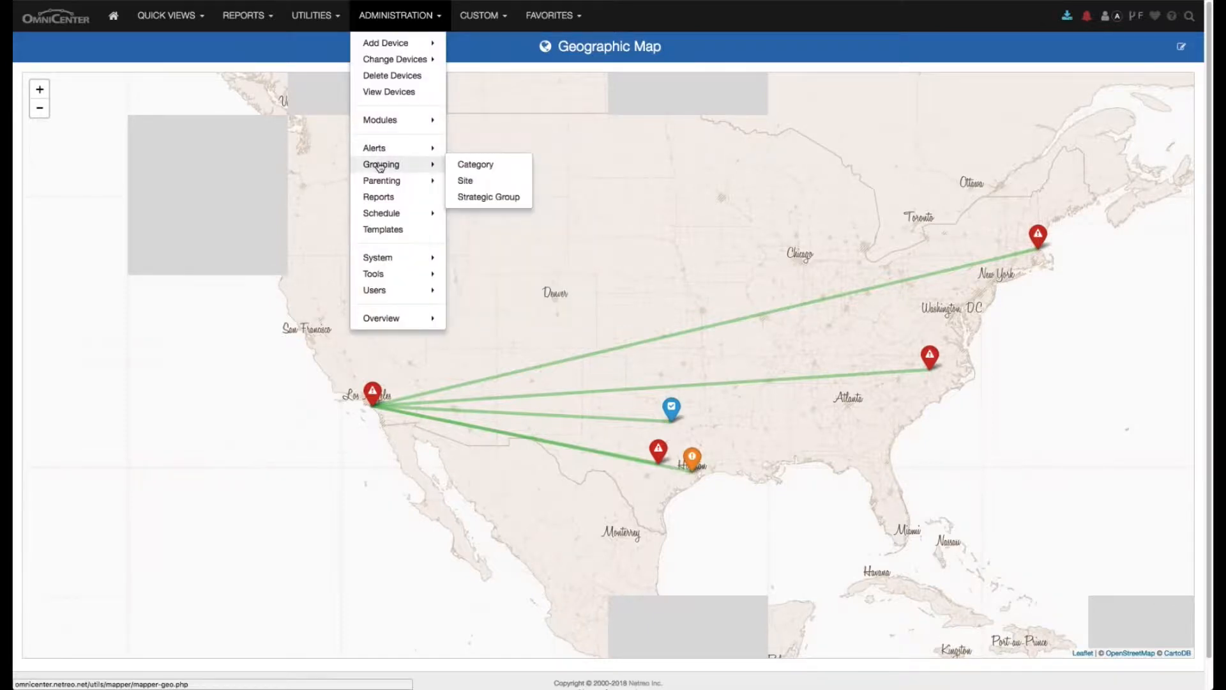
pyautogui.click(480, 182)
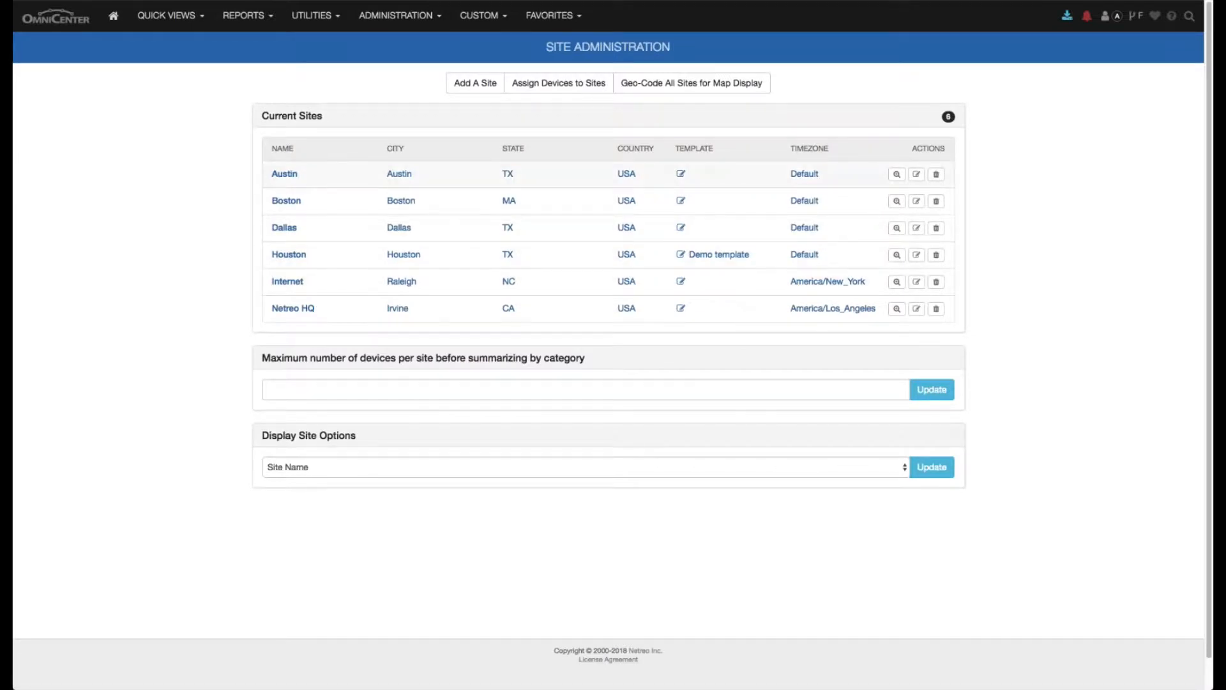
pyautogui.click(917, 176)
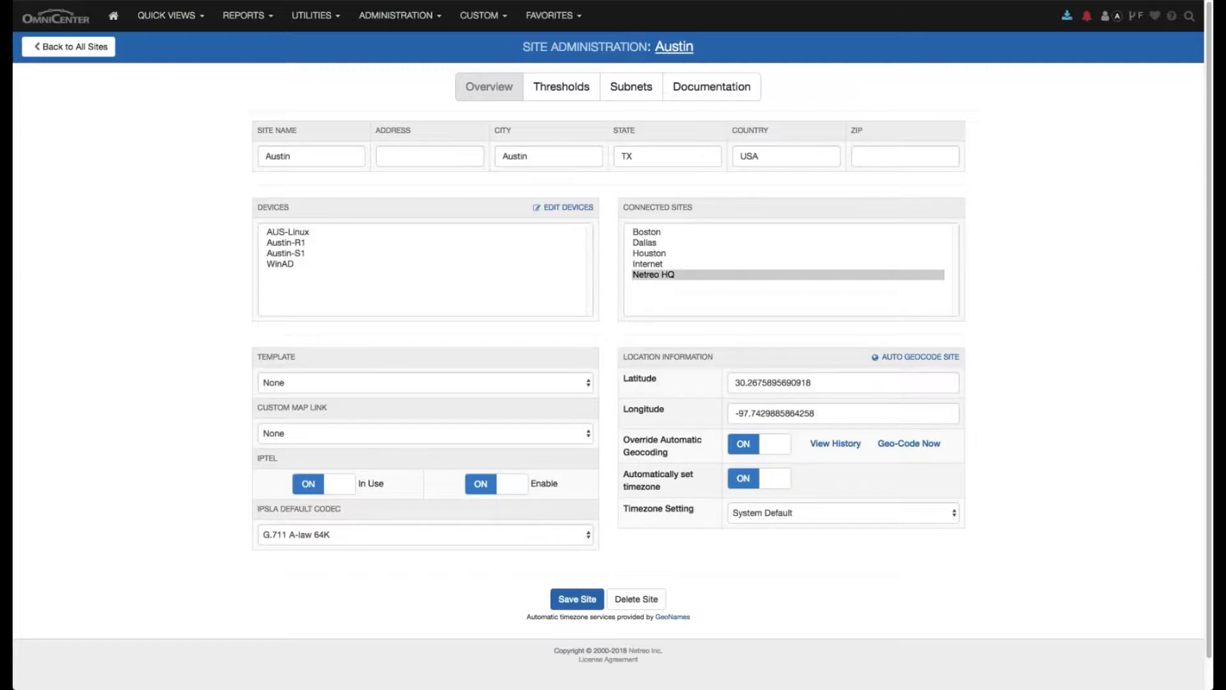
pyautogui.click(658, 276)
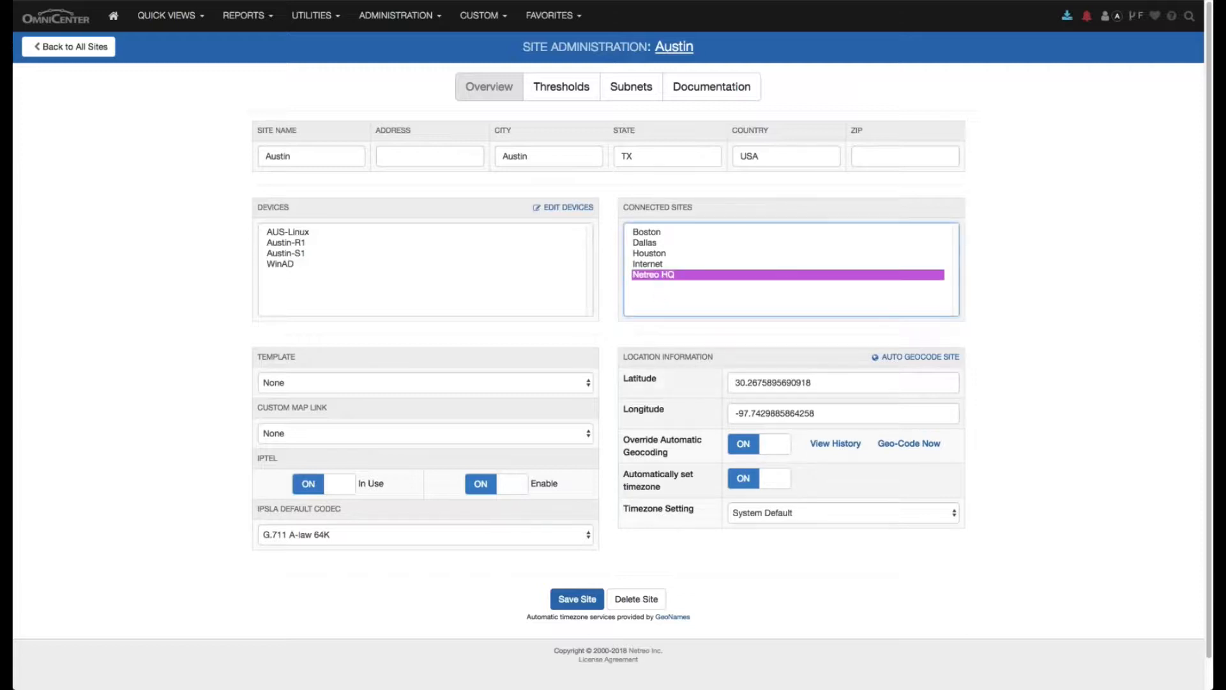
pyautogui.click(671, 243)
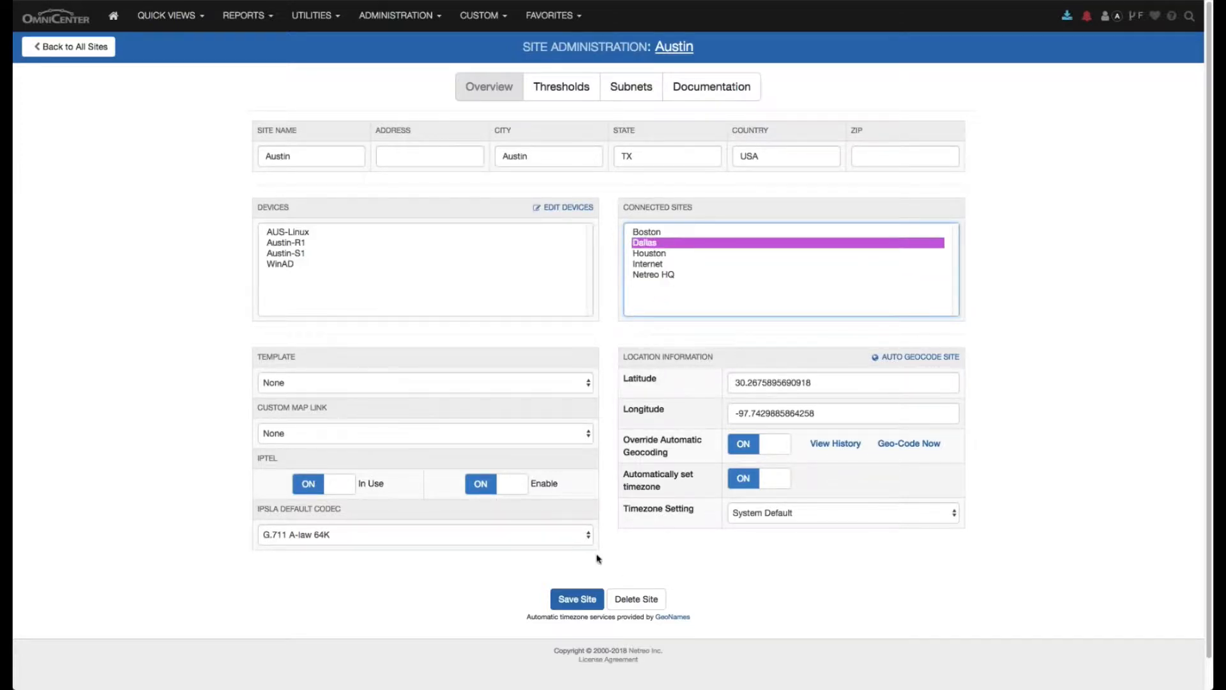
pyautogui.click(573, 604)
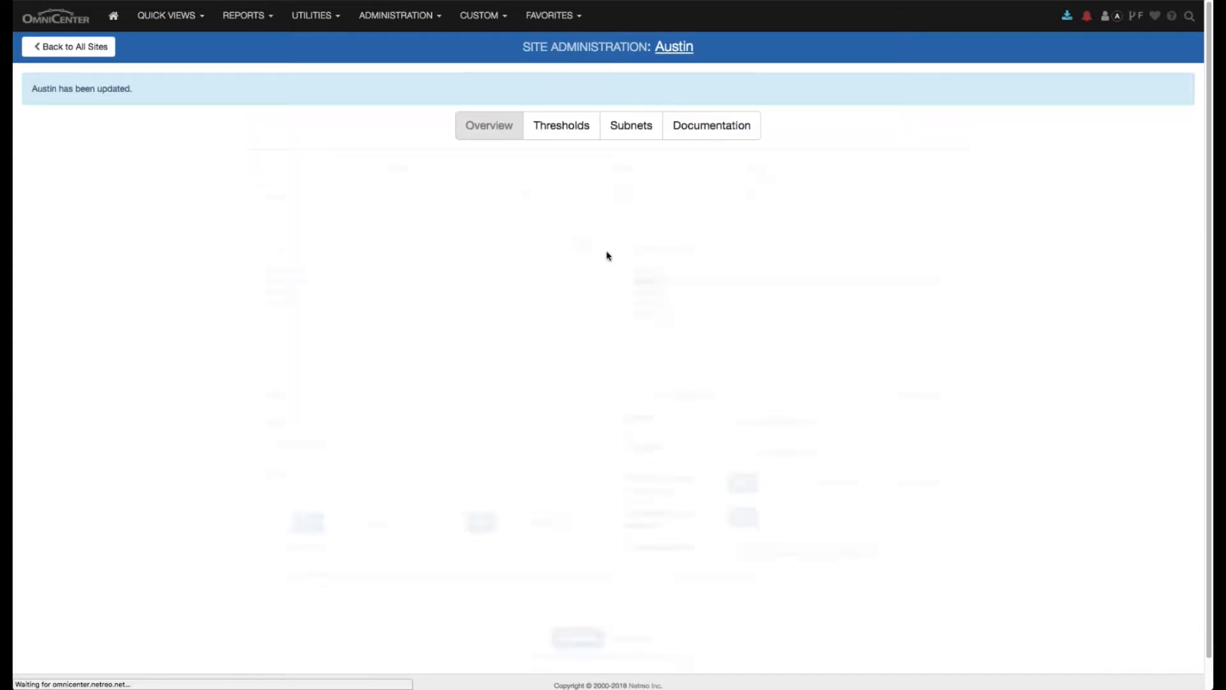
# - Open the geographic map for editing and switch its basemap style to Light
pyautogui.click(168, 15)
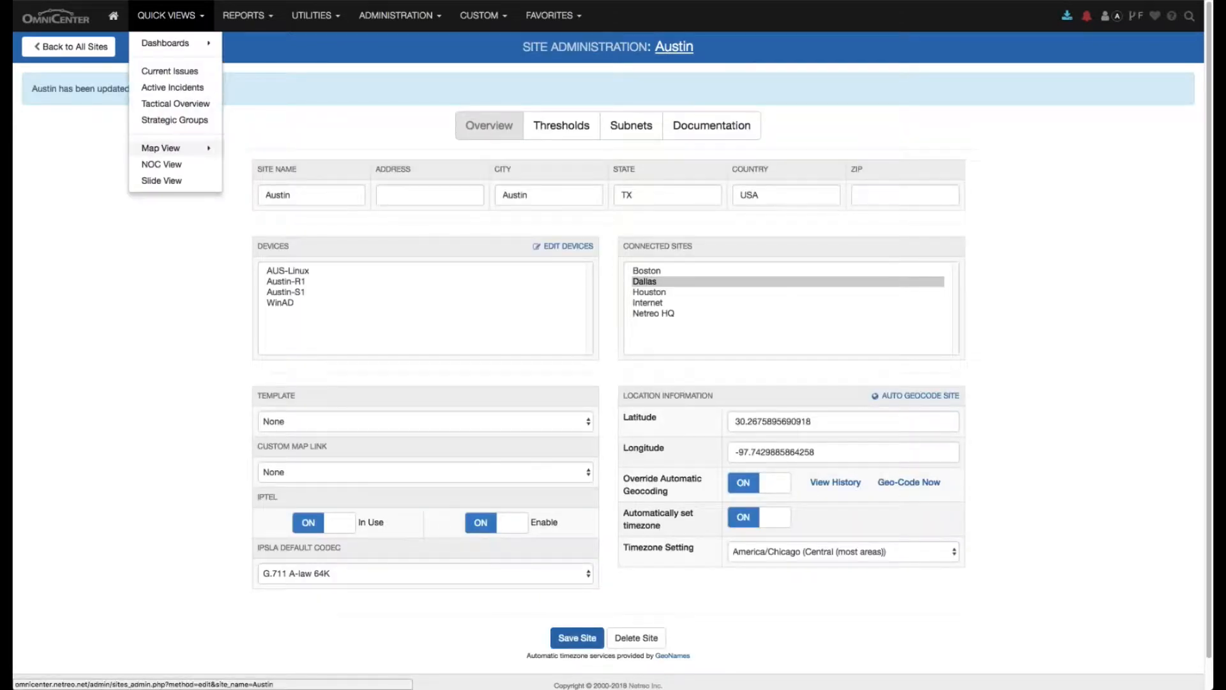
pyautogui.moveTo(167, 147)
pyautogui.click(282, 163)
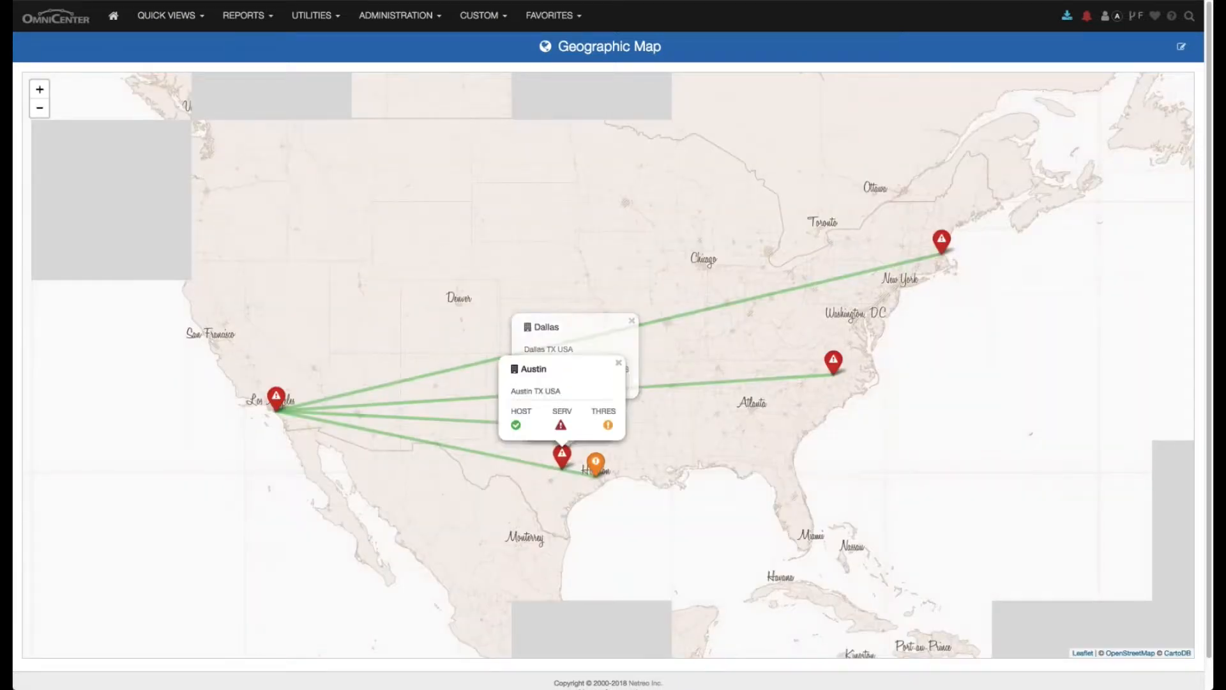
pyautogui.click(567, 455)
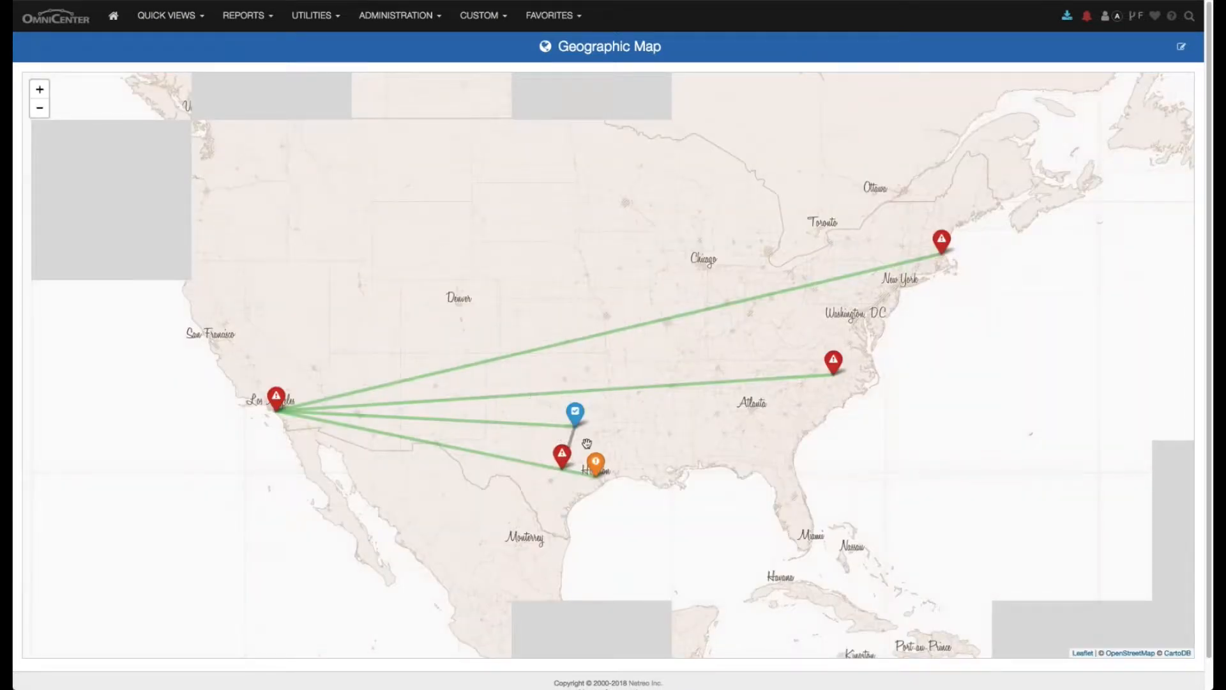
pyautogui.click(1182, 48)
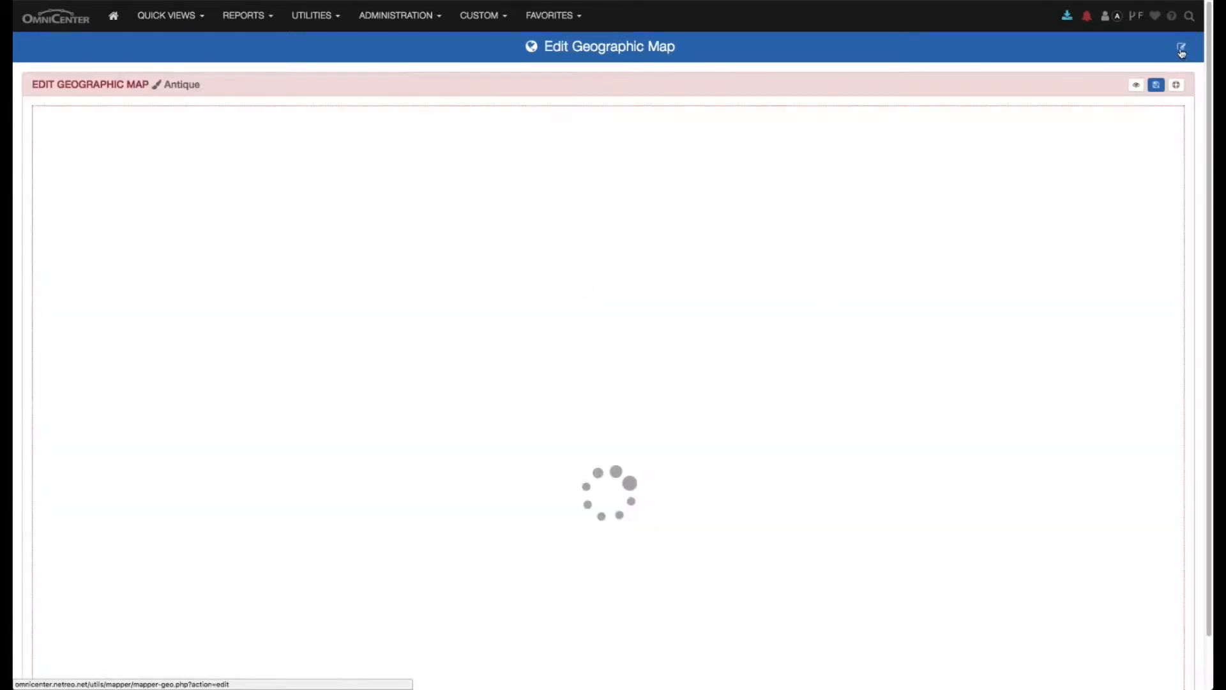
pyautogui.moveTo(71, 166)
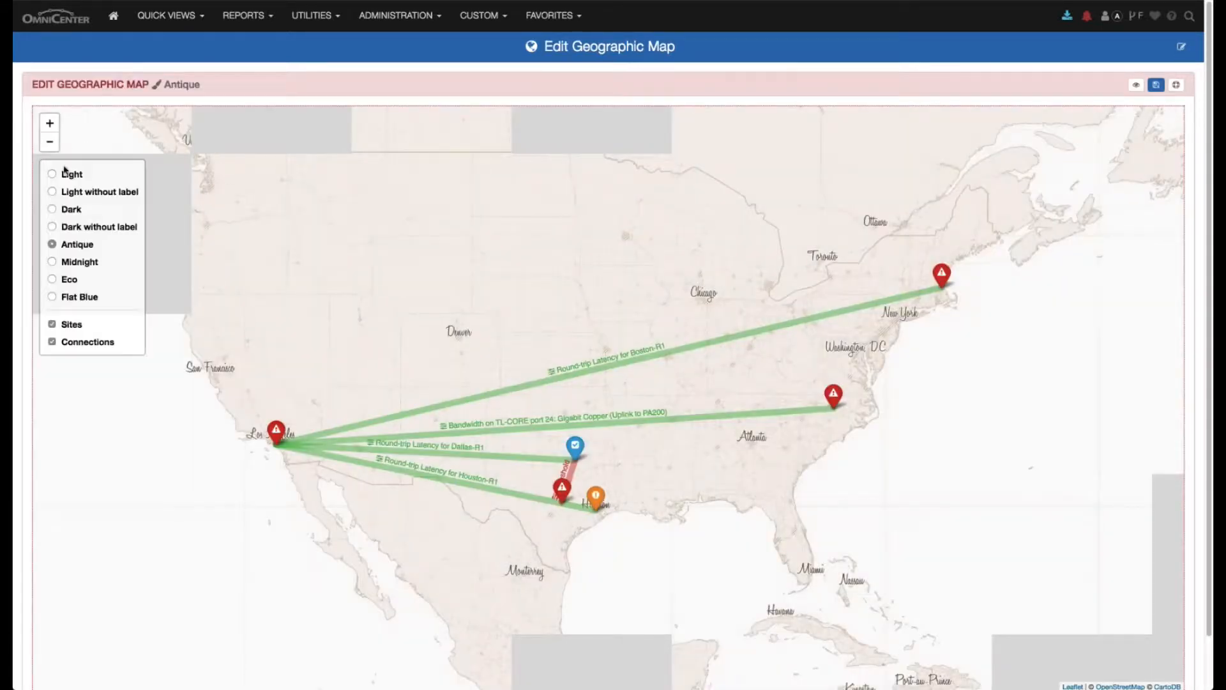
pyautogui.click(53, 175)
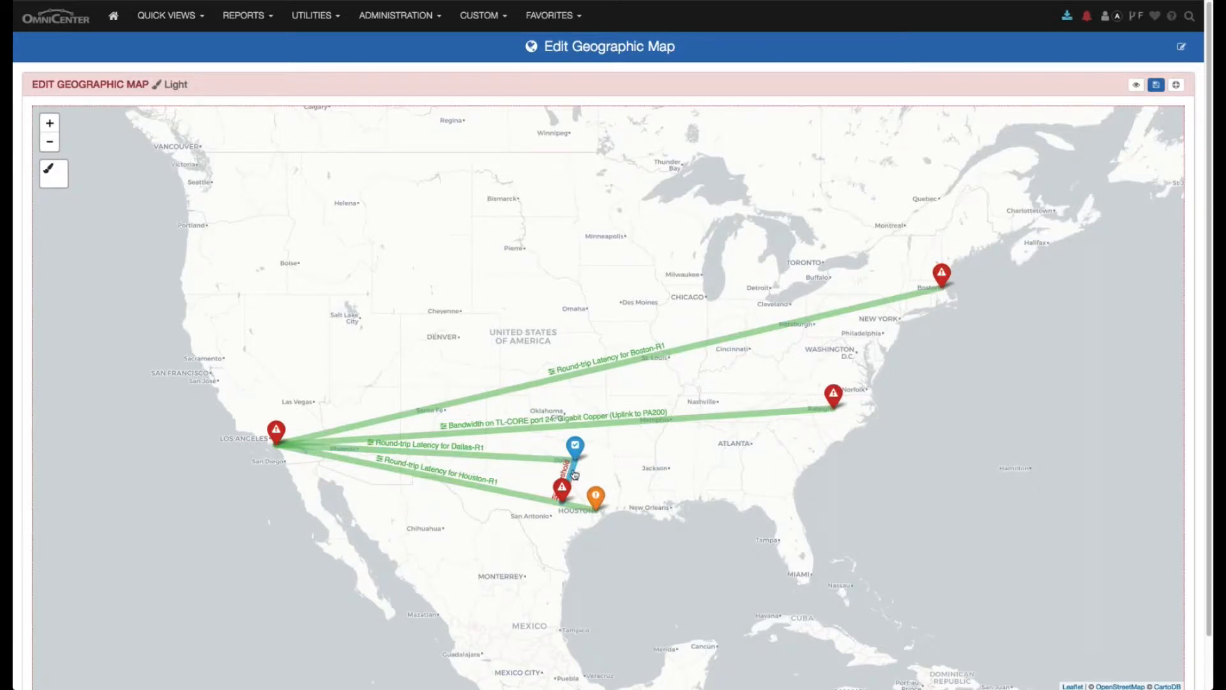
# - Assign Austin-R1's threshold "Bandwidth on Austin-R1 Serial0/0/0 (WAN to Dallas)" to the Austin–Dallas connection, then save the map and leave editing
pyautogui.click(574, 474)
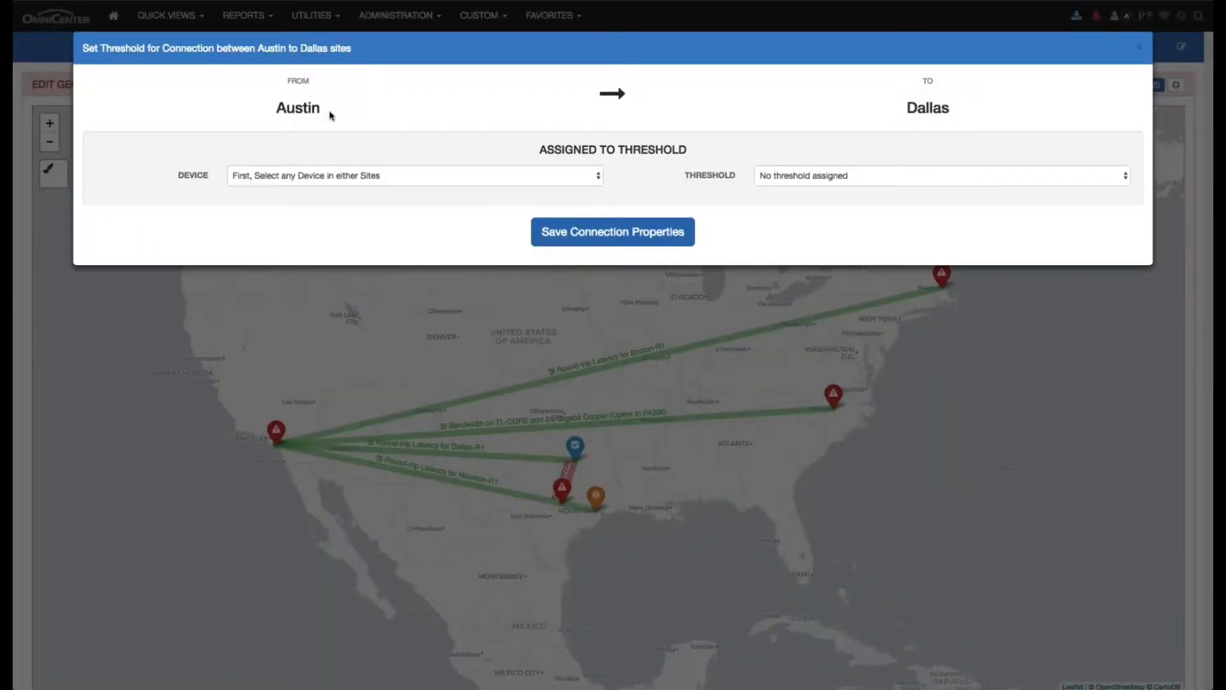
pyautogui.click(321, 184)
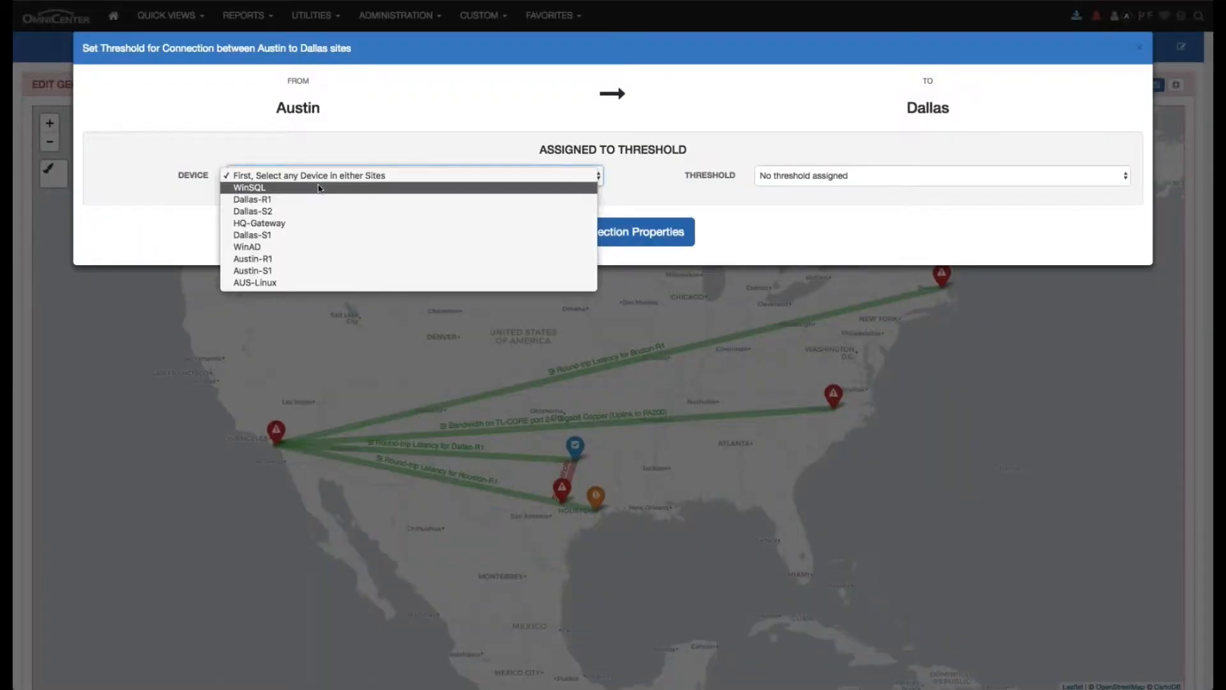
pyautogui.click(303, 260)
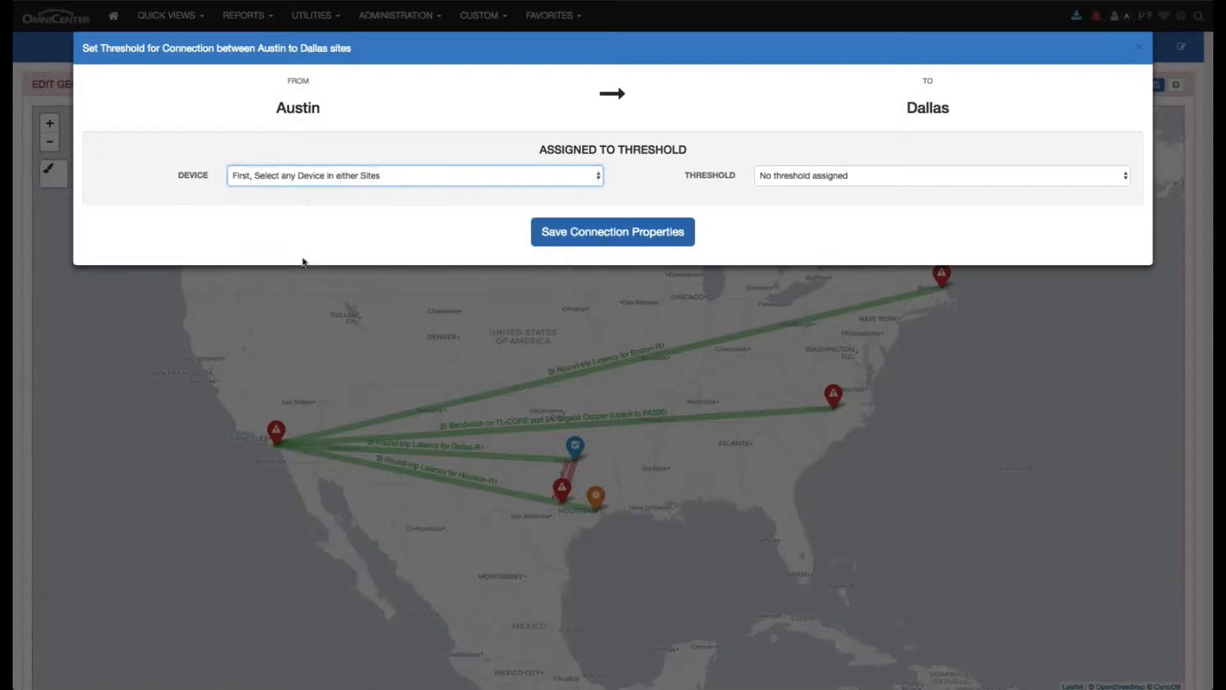
pyautogui.click(857, 176)
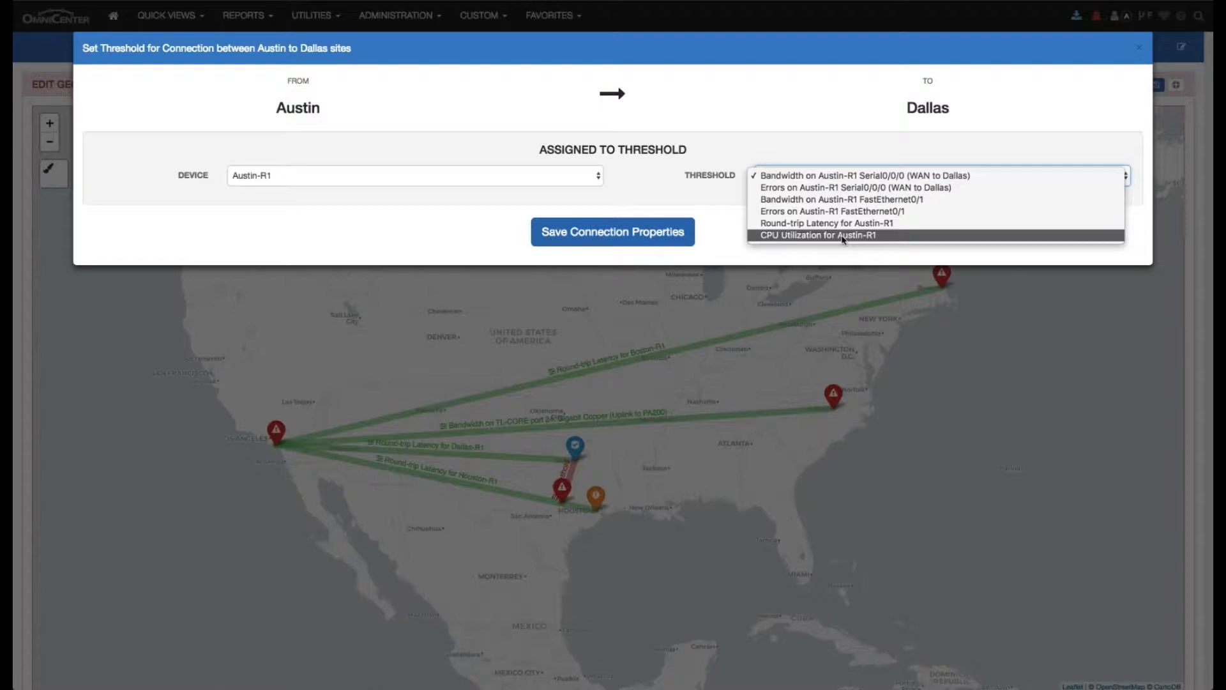
pyautogui.click(830, 182)
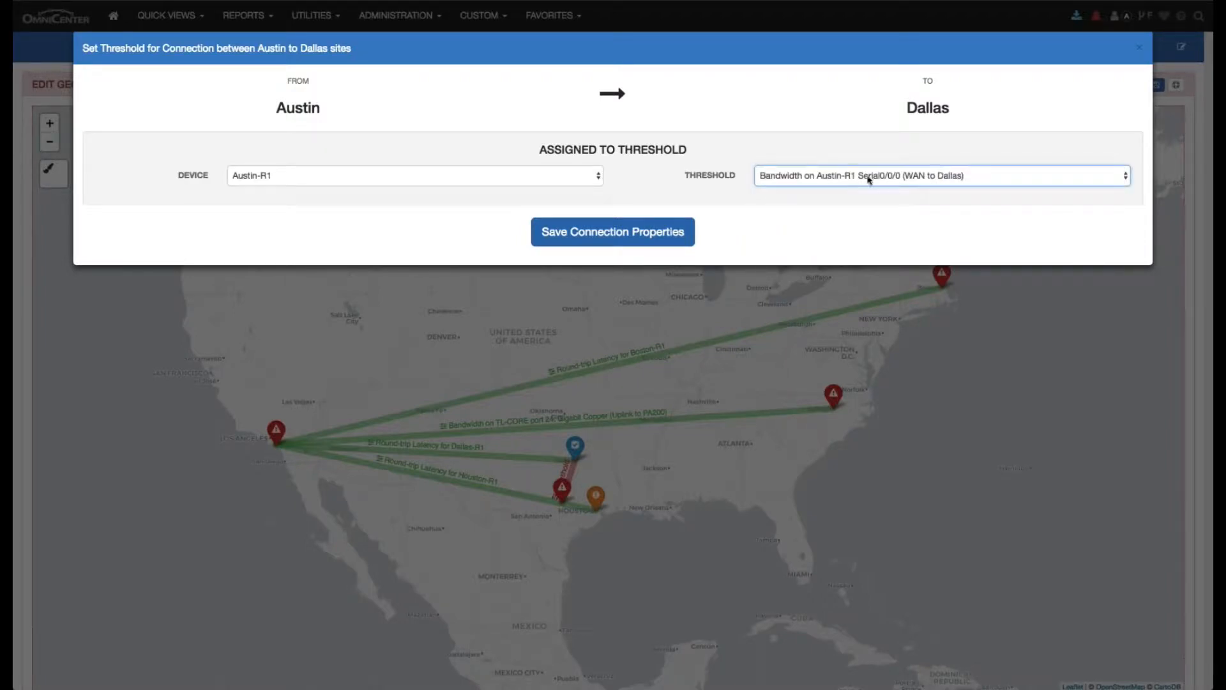
pyautogui.click(690, 225)
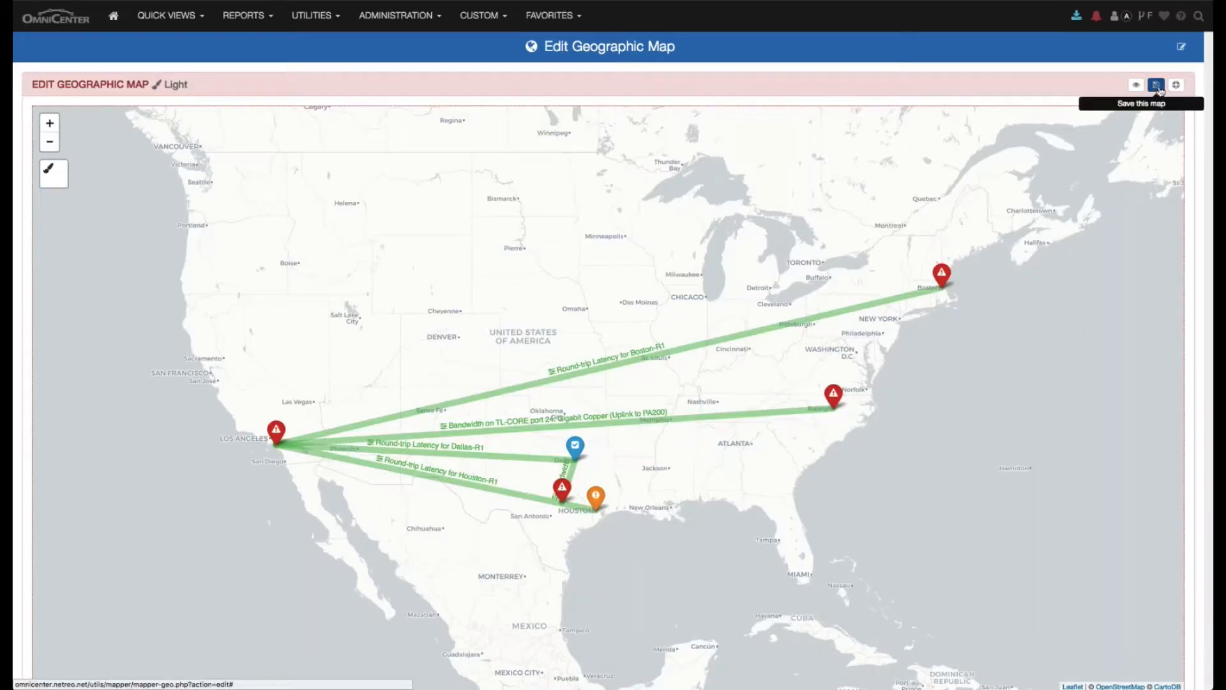
pyautogui.click(1158, 87)
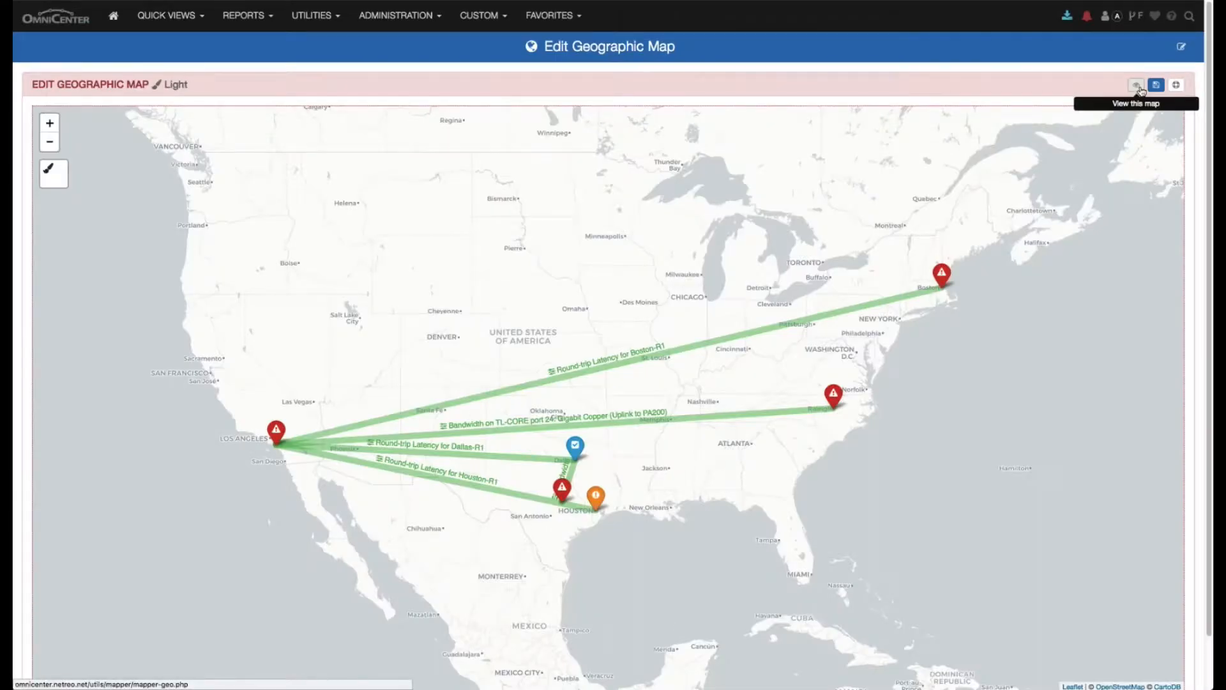
pyautogui.click(1176, 85)
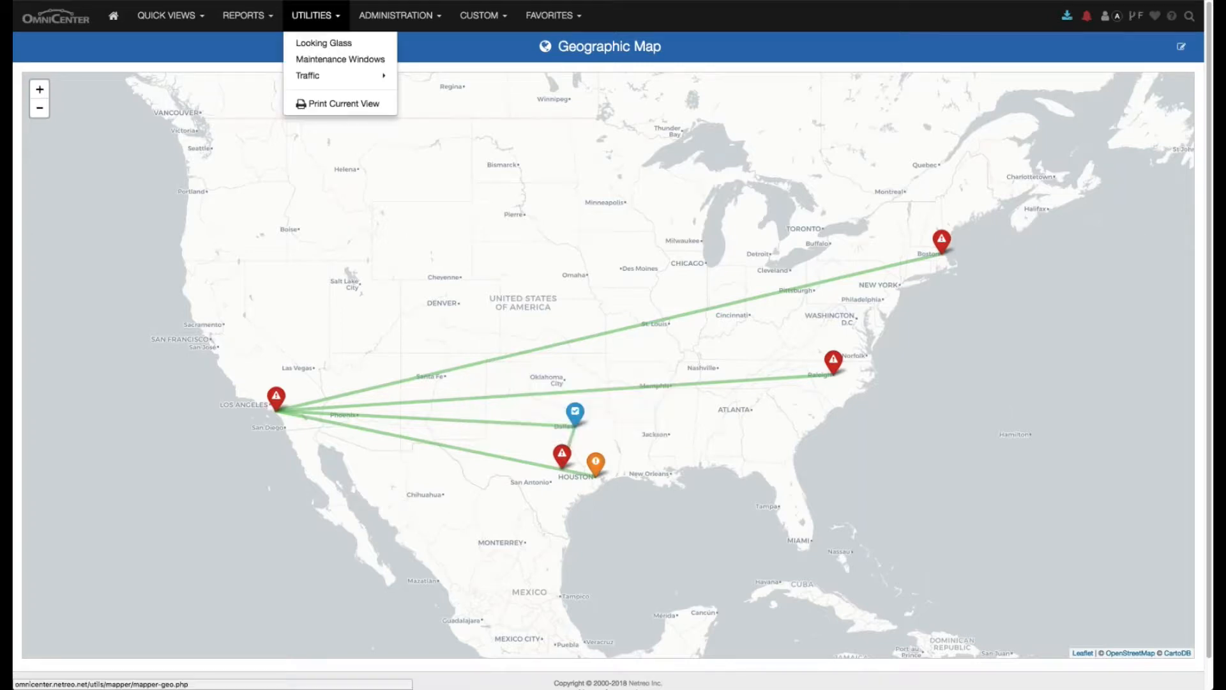
# - Open the custom map Campus Map and switch it to edit mode
pyautogui.moveTo(155, 21)
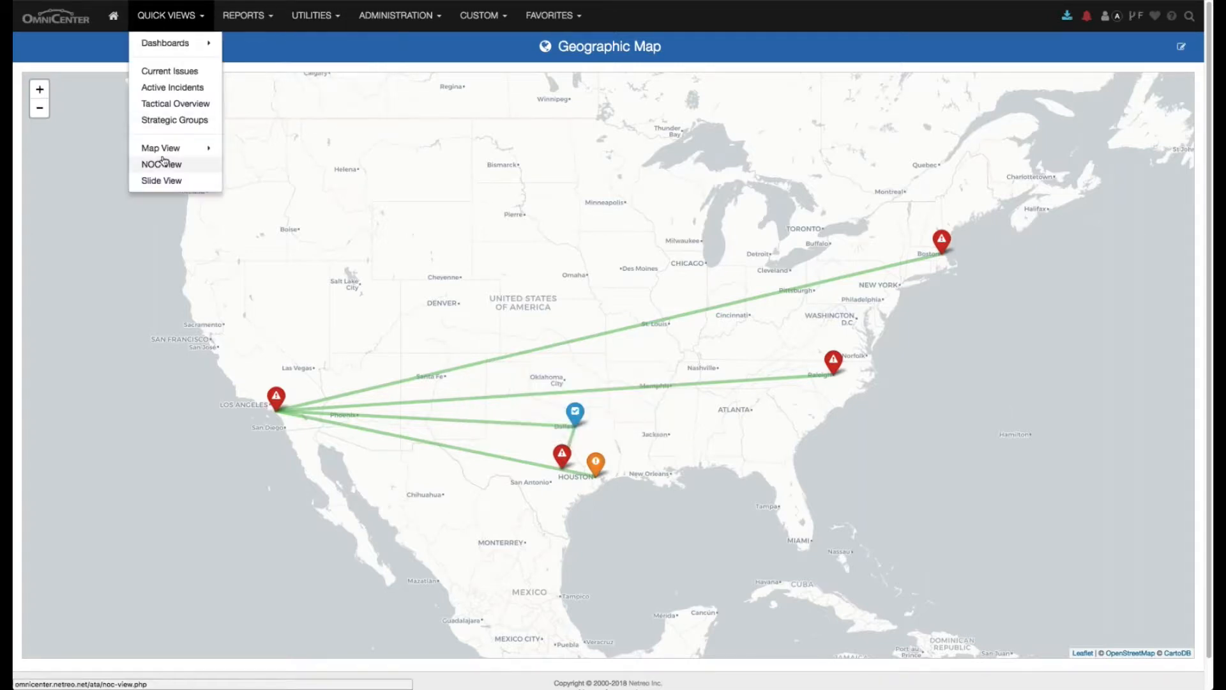
pyautogui.moveTo(169, 149)
pyautogui.click(260, 151)
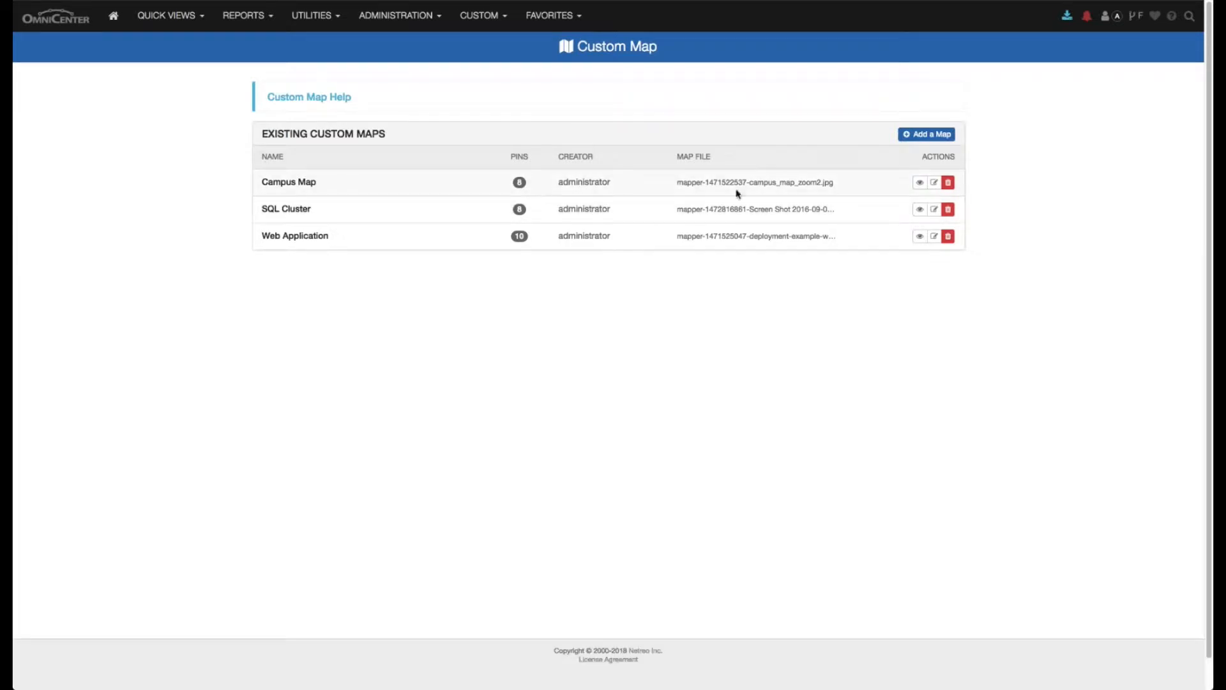
pyautogui.click(919, 184)
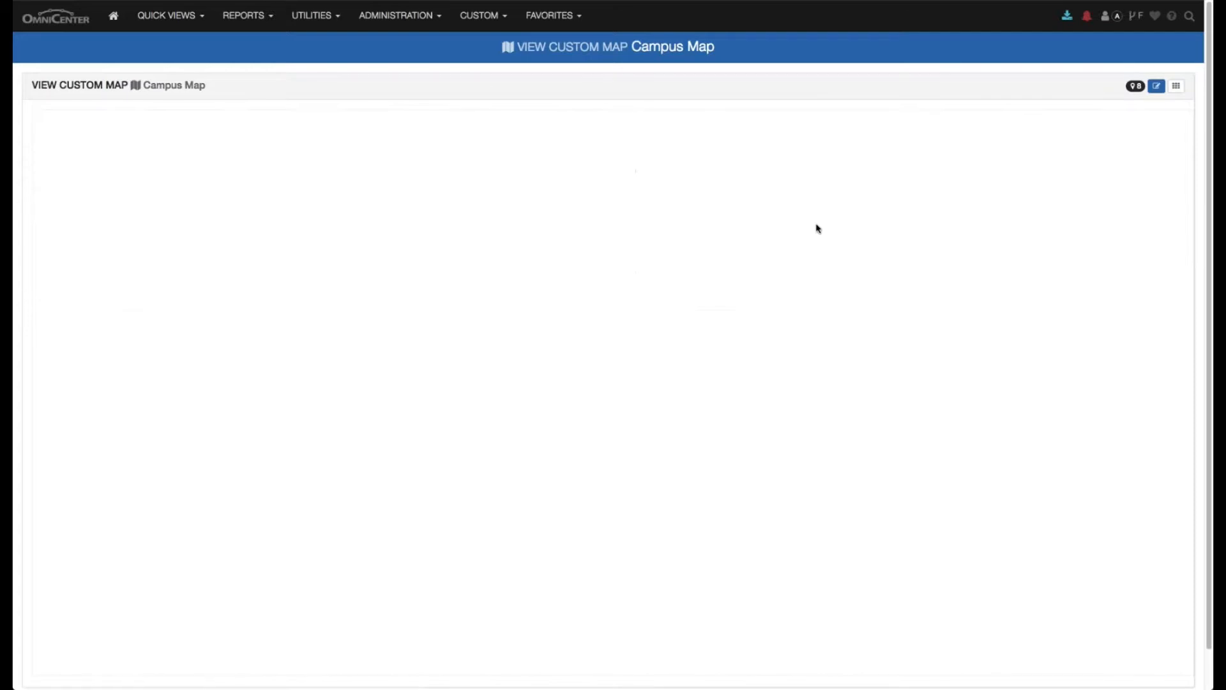
pyautogui.click(734, 83)
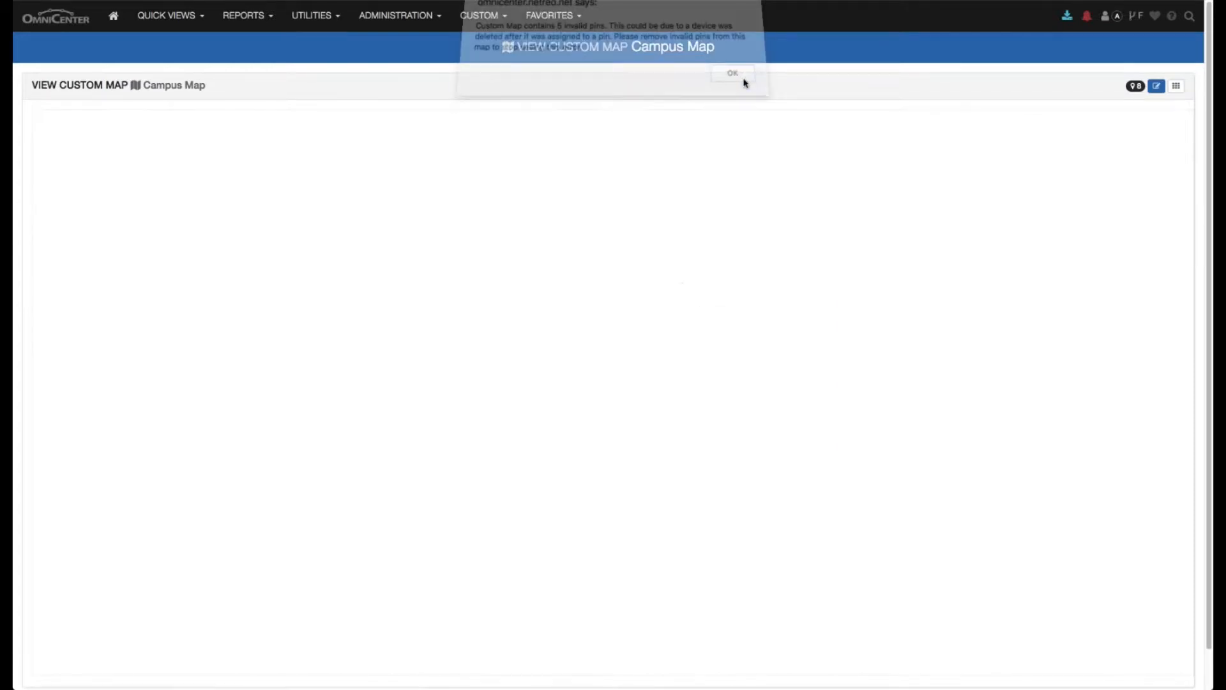
pyautogui.click(734, 83)
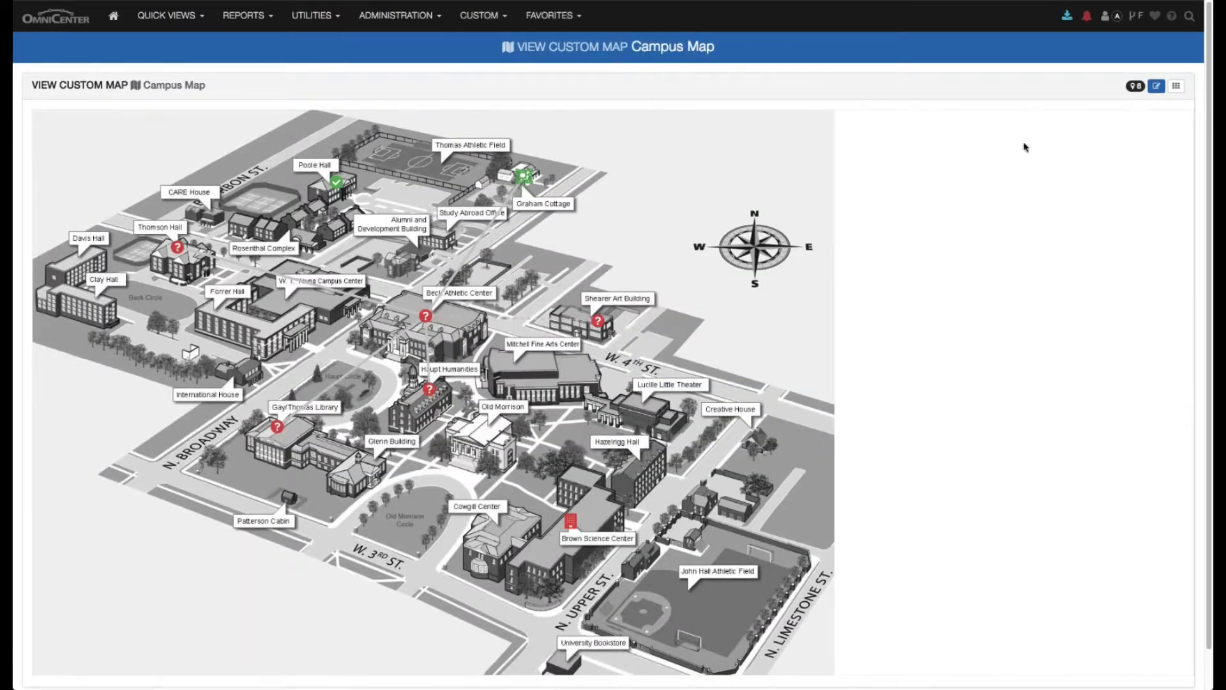
pyautogui.click(1156, 86)
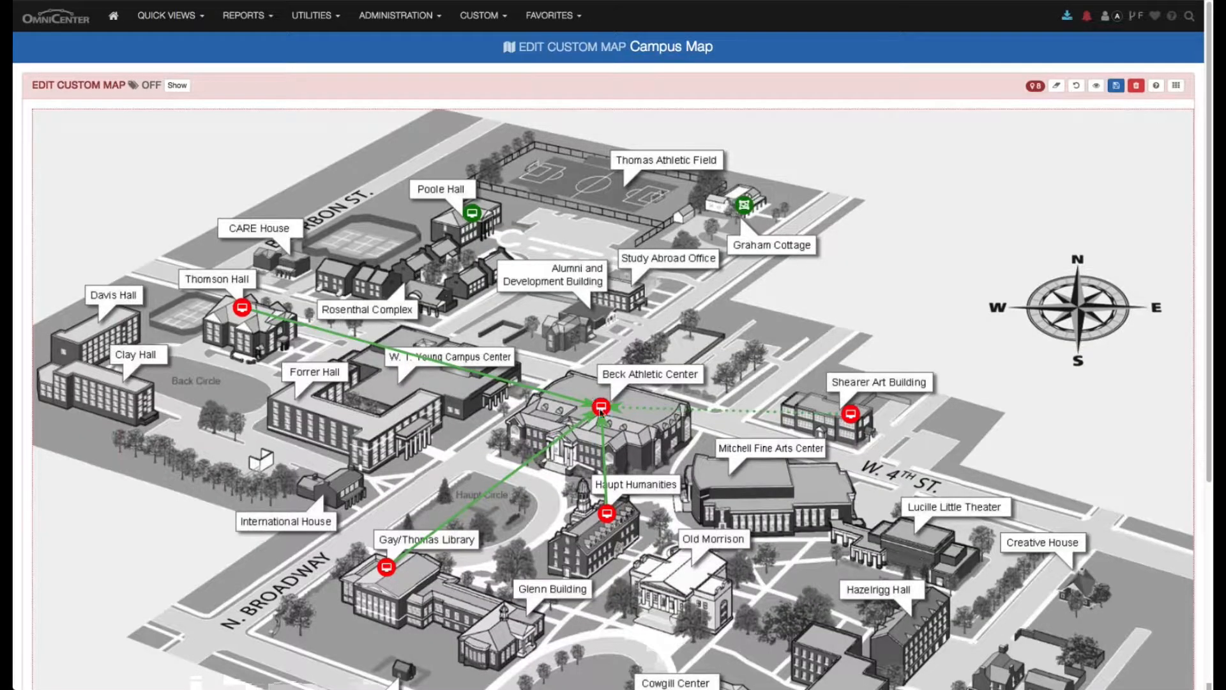
# - Reassign the Beck Athletic Center pin to the device Austin-S1 and save the pin
pyautogui.click(602, 409)
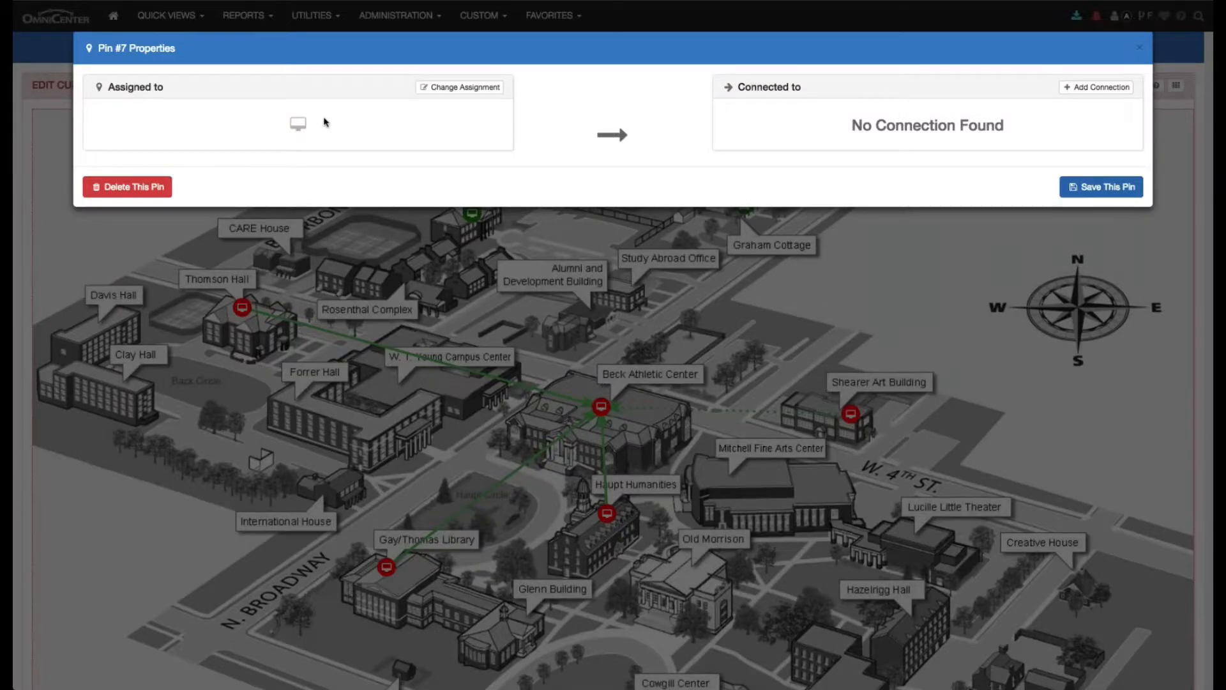
pyautogui.click(461, 89)
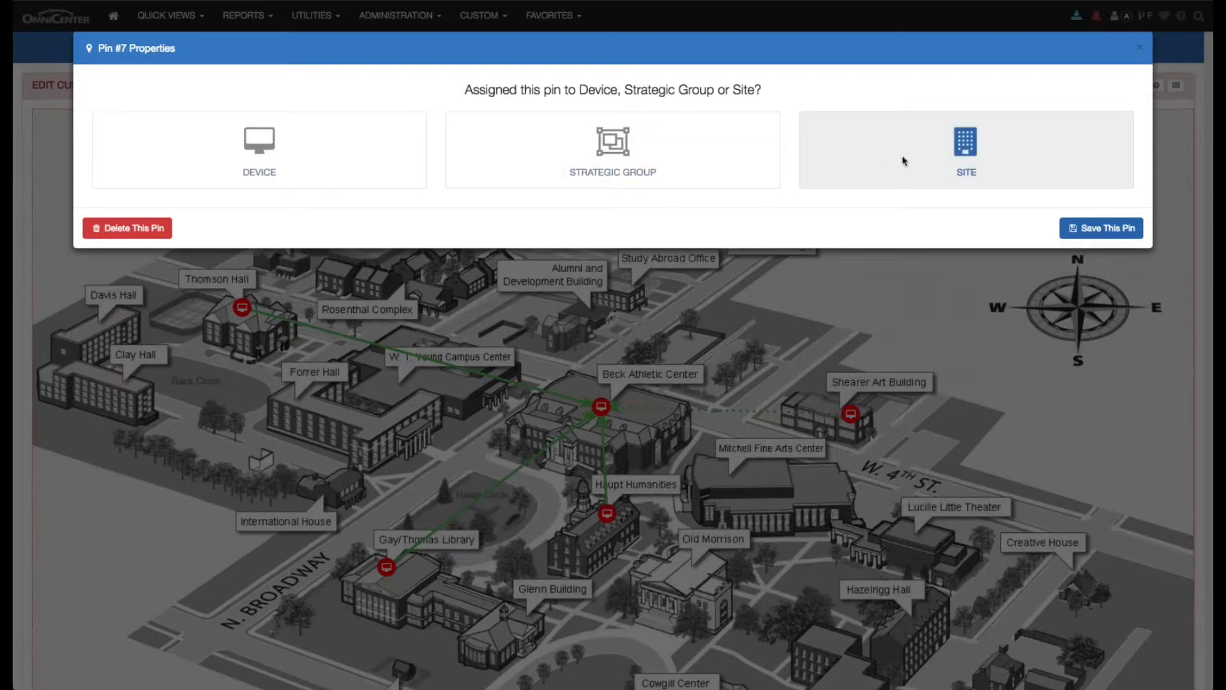
pyautogui.click(260, 165)
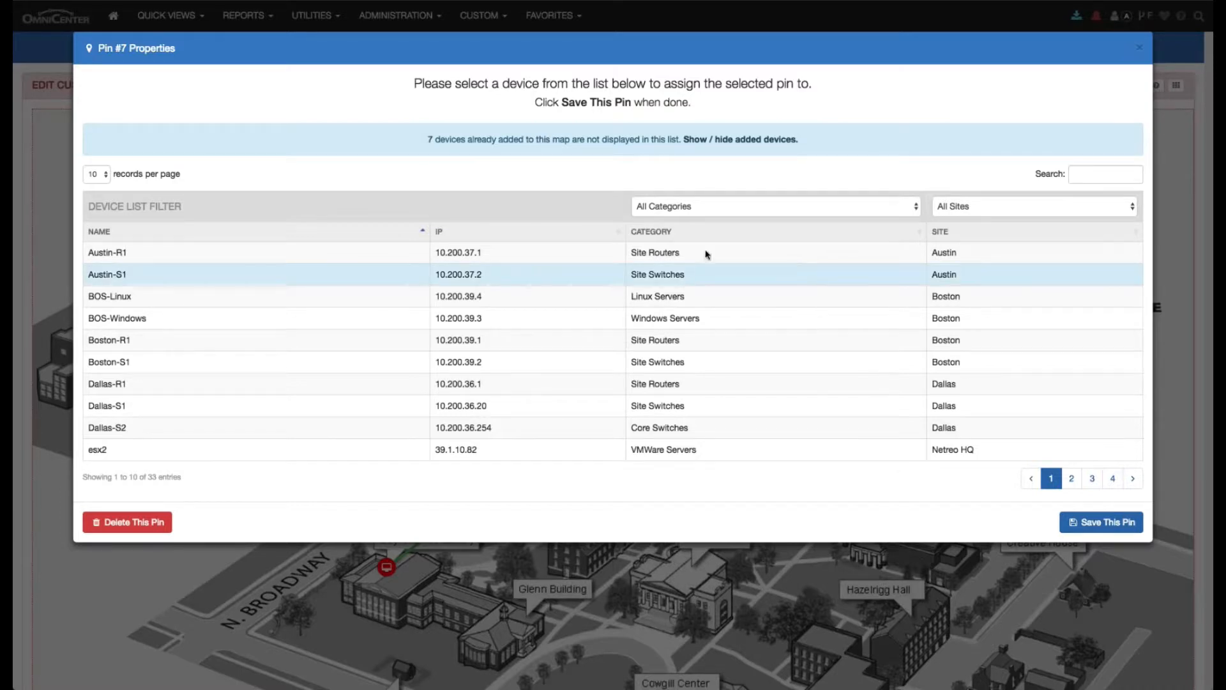
pyautogui.click(688, 256)
pyautogui.click(718, 282)
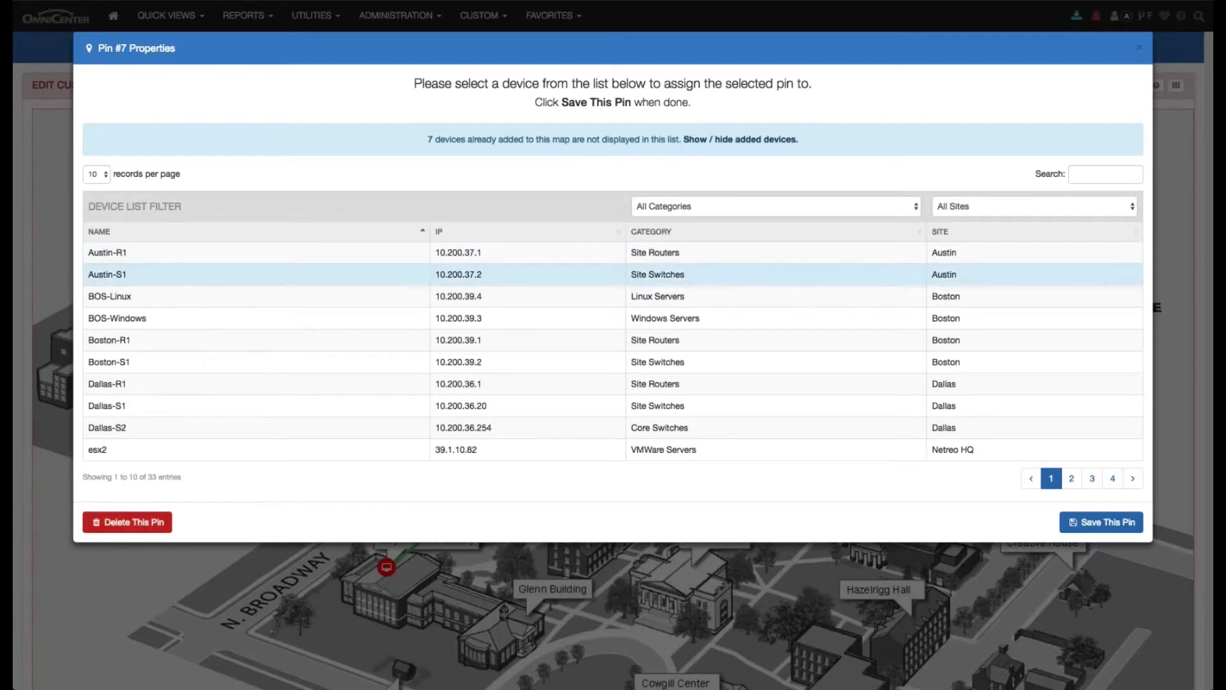
pyautogui.click(1101, 522)
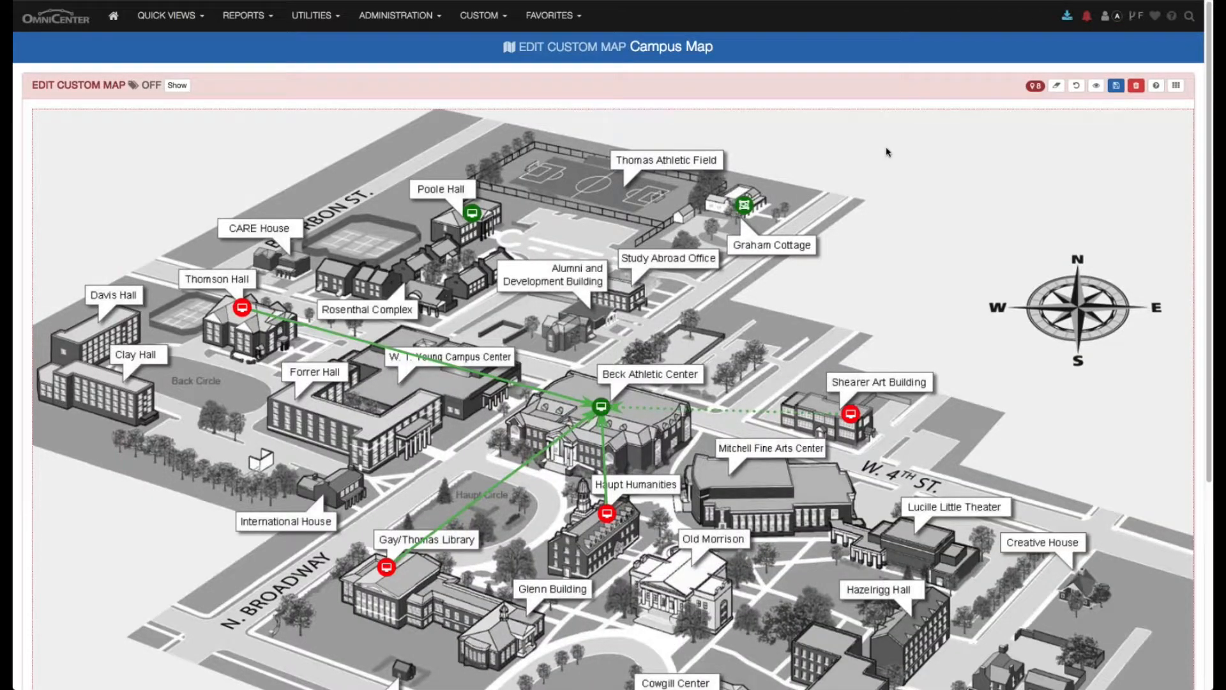
# - Delete the Shearer Art Building pin from the campus map
pyautogui.click(852, 415)
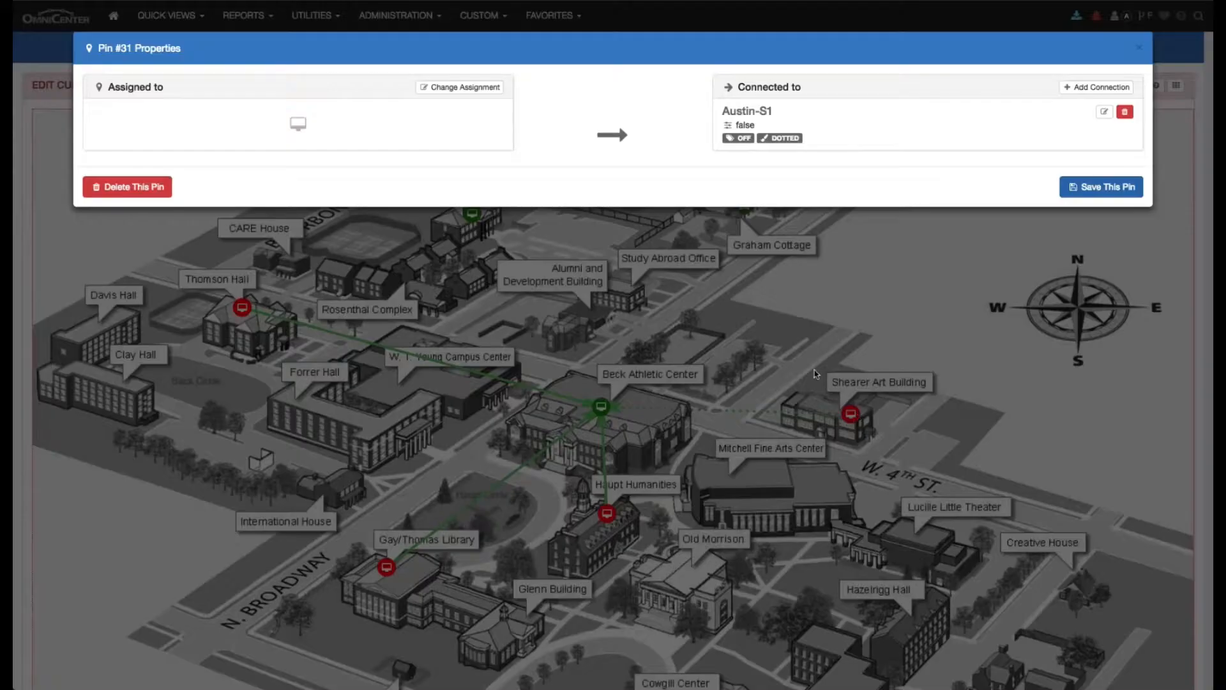
pyautogui.click(140, 187)
pyautogui.click(677, 119)
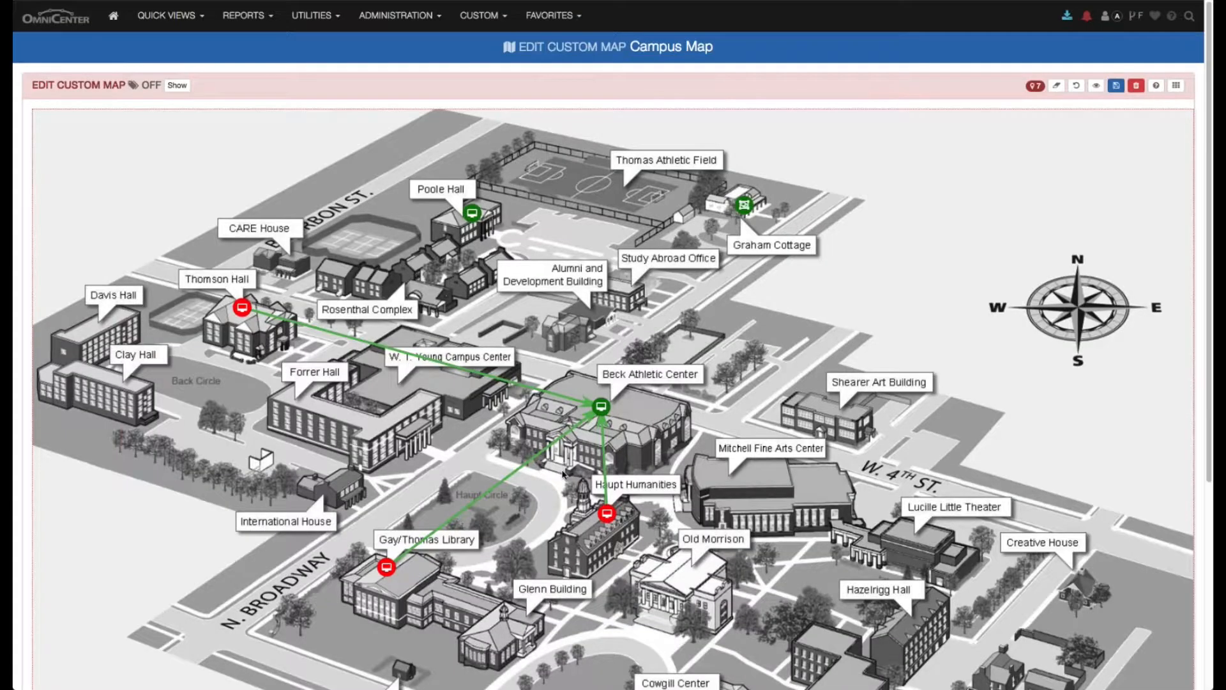
# - Delete the Haupt Humanities, Gay/Thomas Library and Thomson Hall pins together with their connections
pyautogui.click(608, 514)
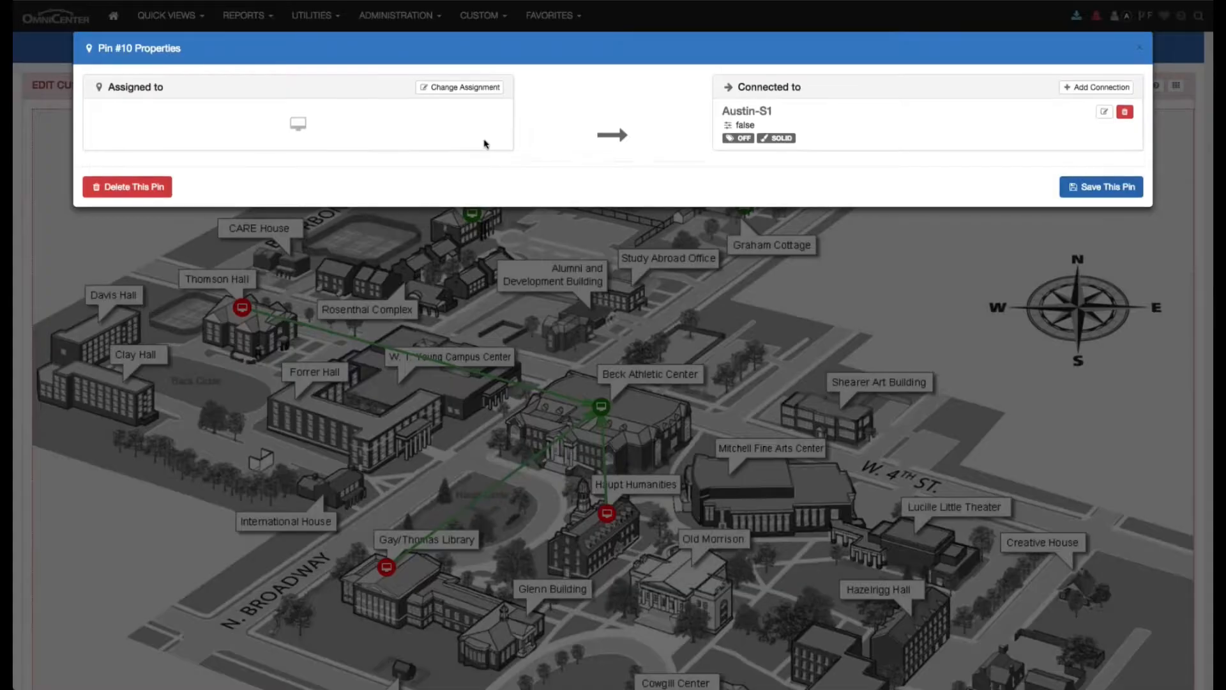
pyautogui.click(131, 187)
pyautogui.click(676, 120)
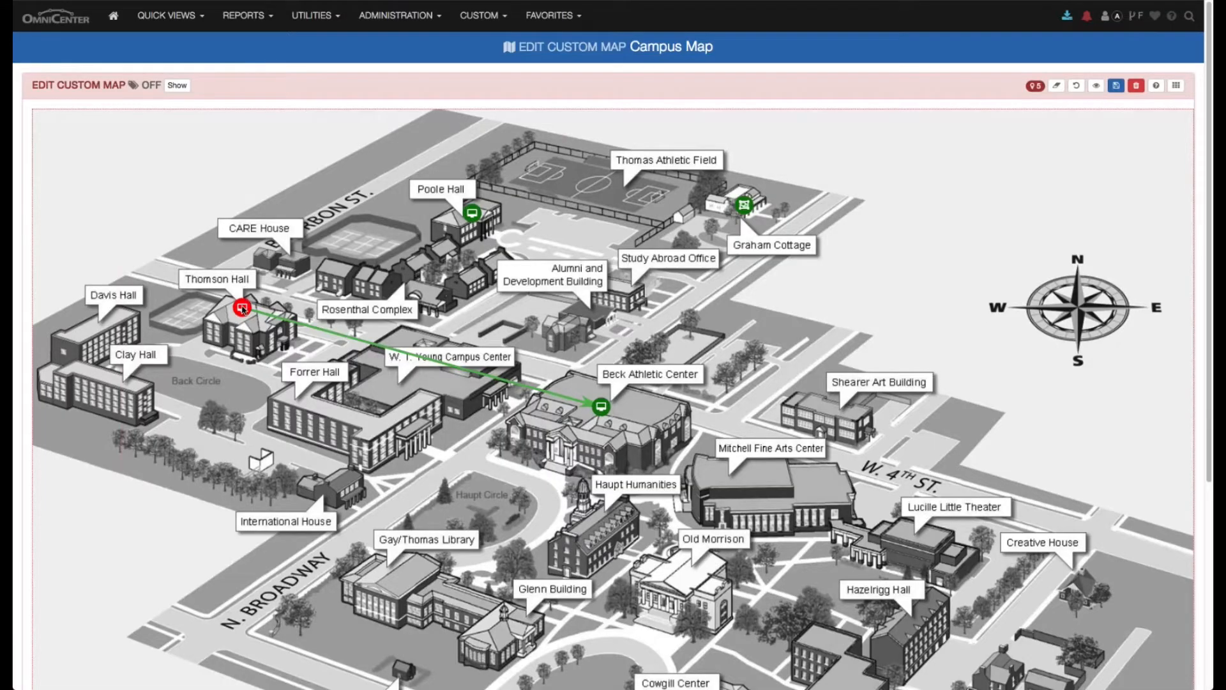
pyautogui.click(243, 310)
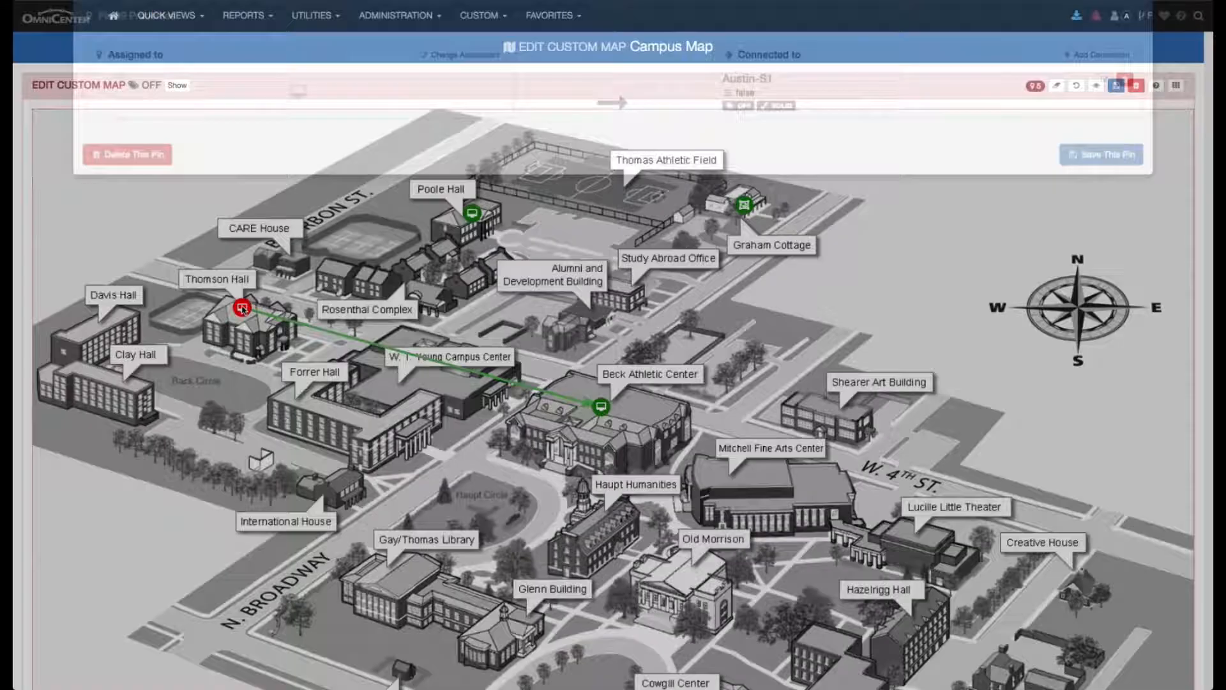
pyautogui.click(144, 187)
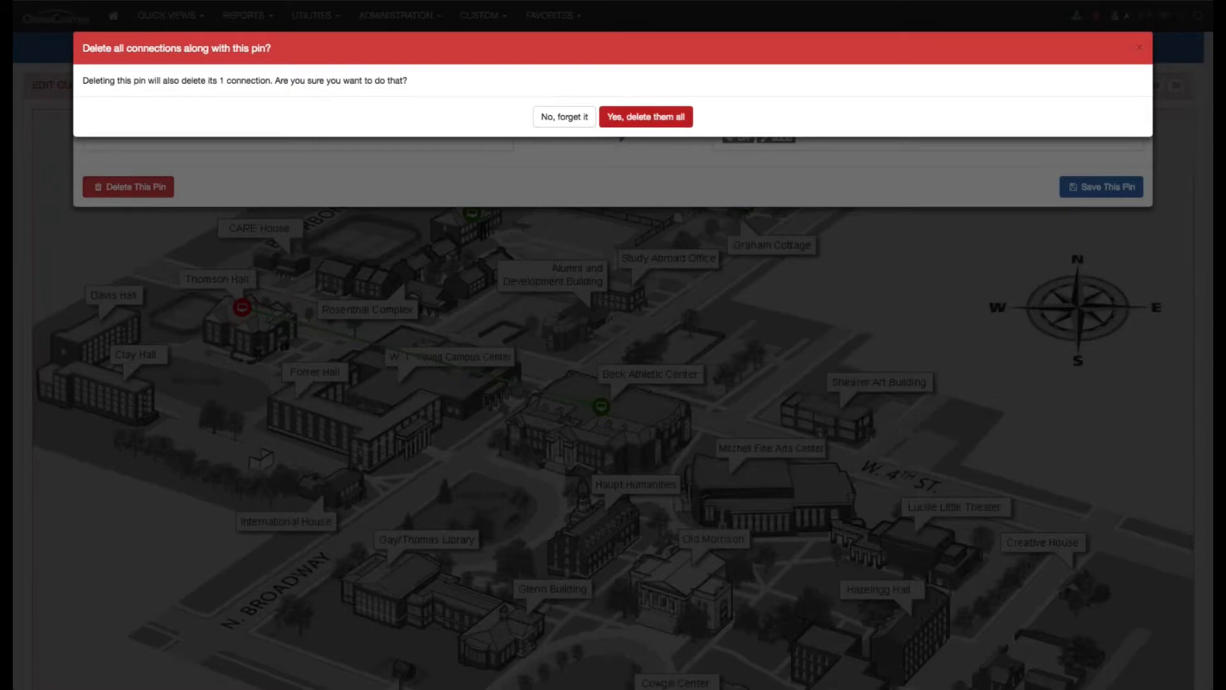
pyautogui.click(632, 117)
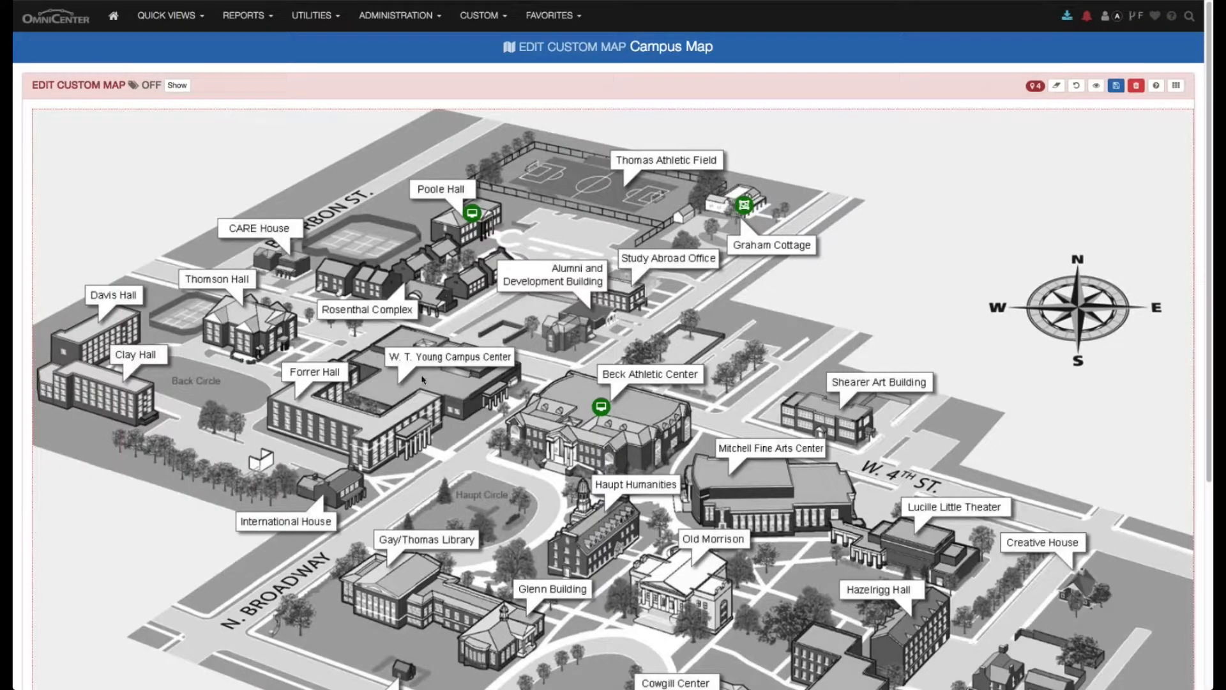
# - Add a new pin on Forrer Hall, assign it to the device Boston-S1, and save the pin
pyautogui.click(340, 413)
pyautogui.click(340, 414)
pyautogui.click(460, 88)
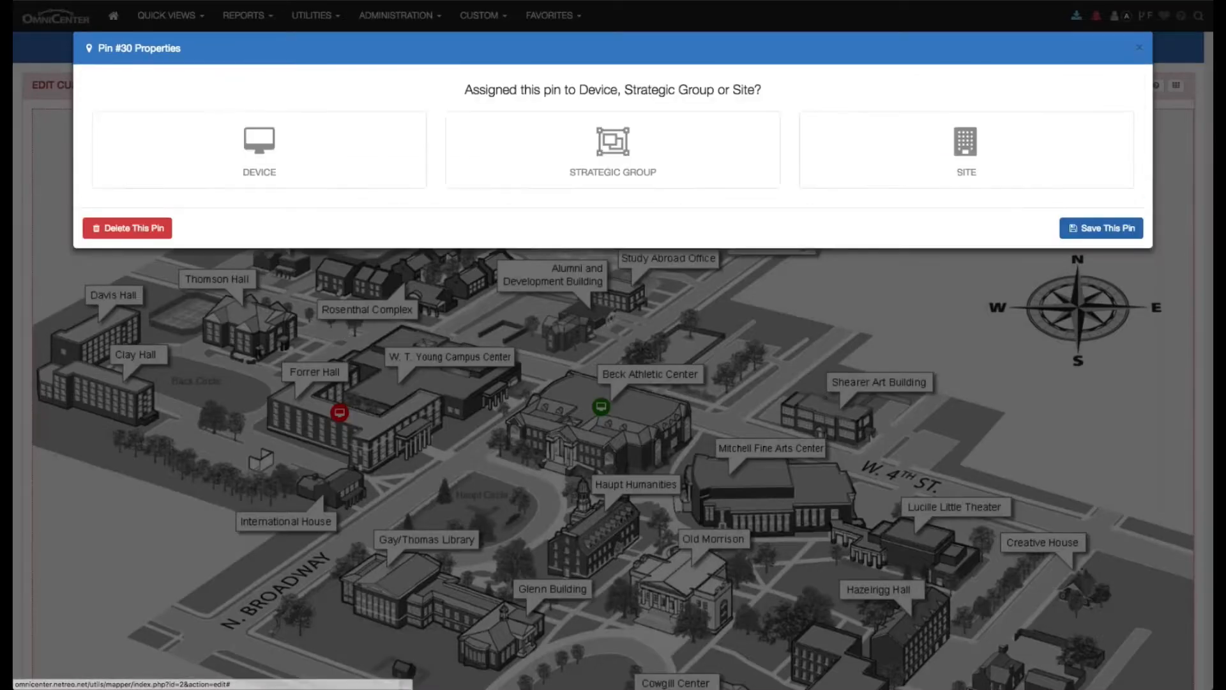
pyautogui.click(326, 157)
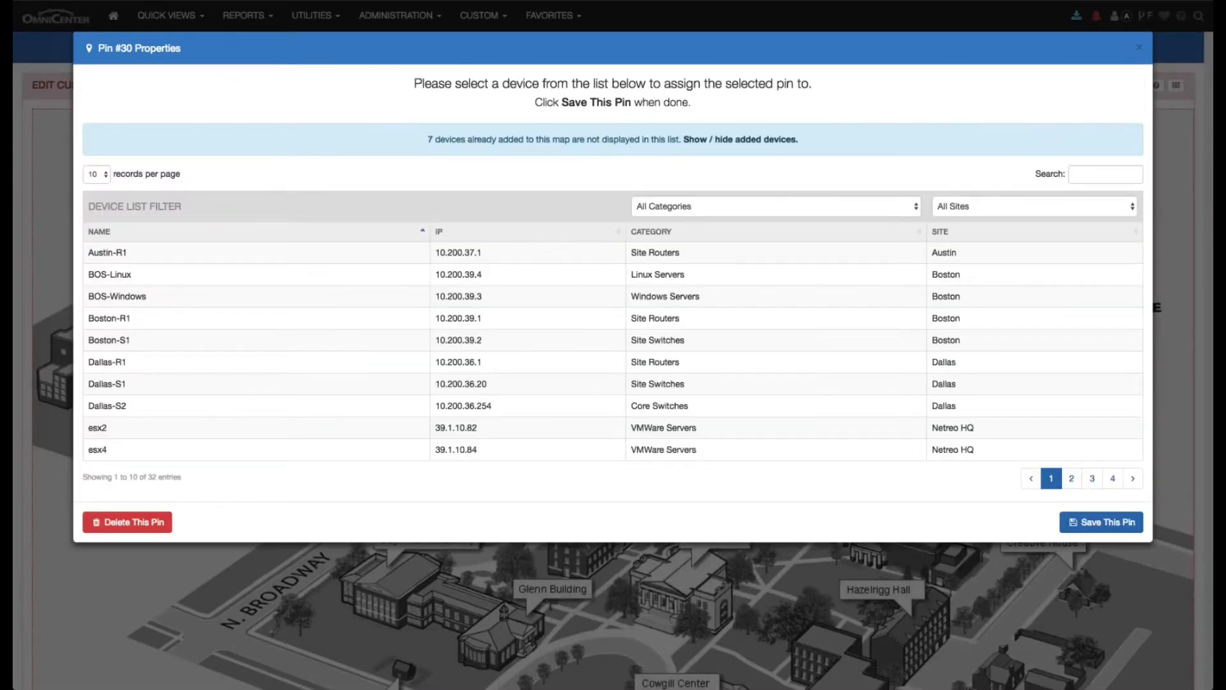
pyautogui.click(179, 342)
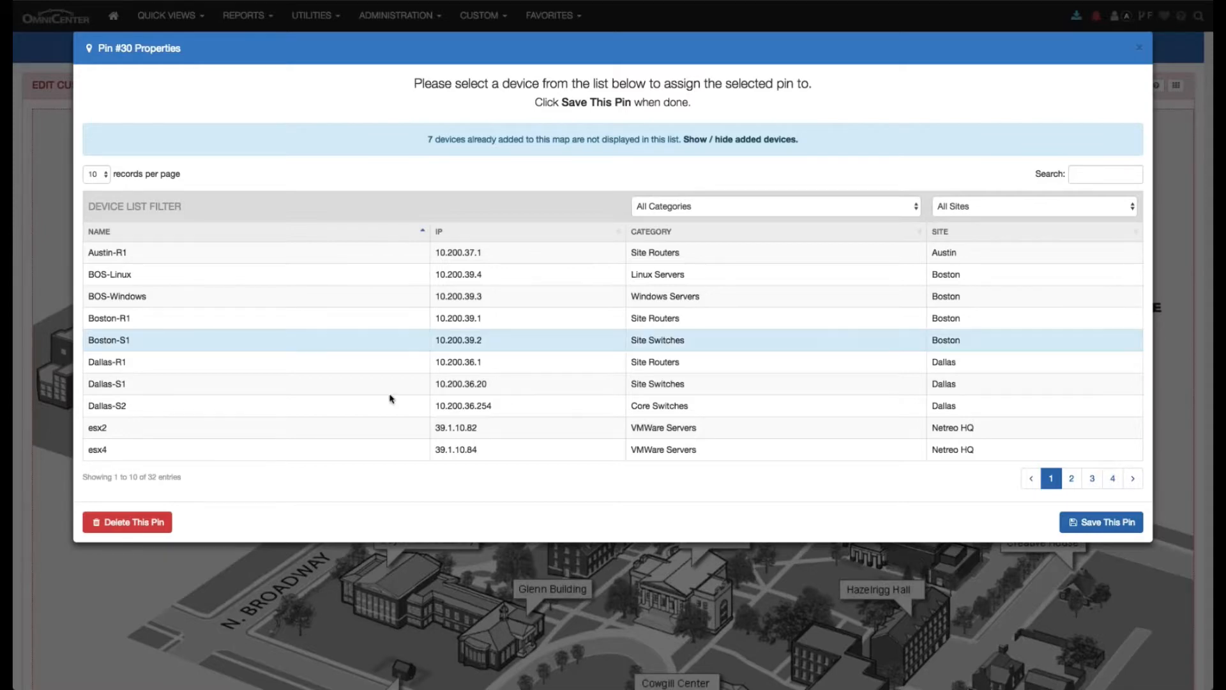
pyautogui.click(1063, 523)
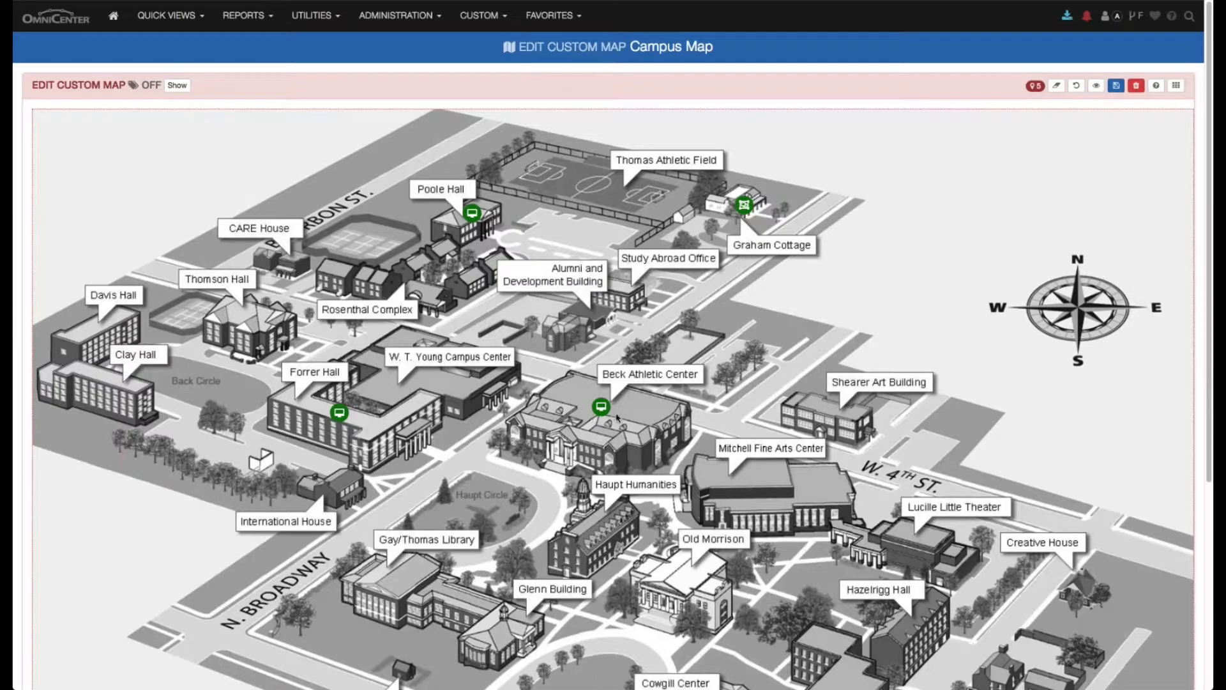
# - Connect the Forrer Hall pin to Austin-S1 using the threshold "[Boston-S1] FastEthernet1/0/1 (Uplink) Bandwidth In", and save the pin
pyautogui.click(341, 414)
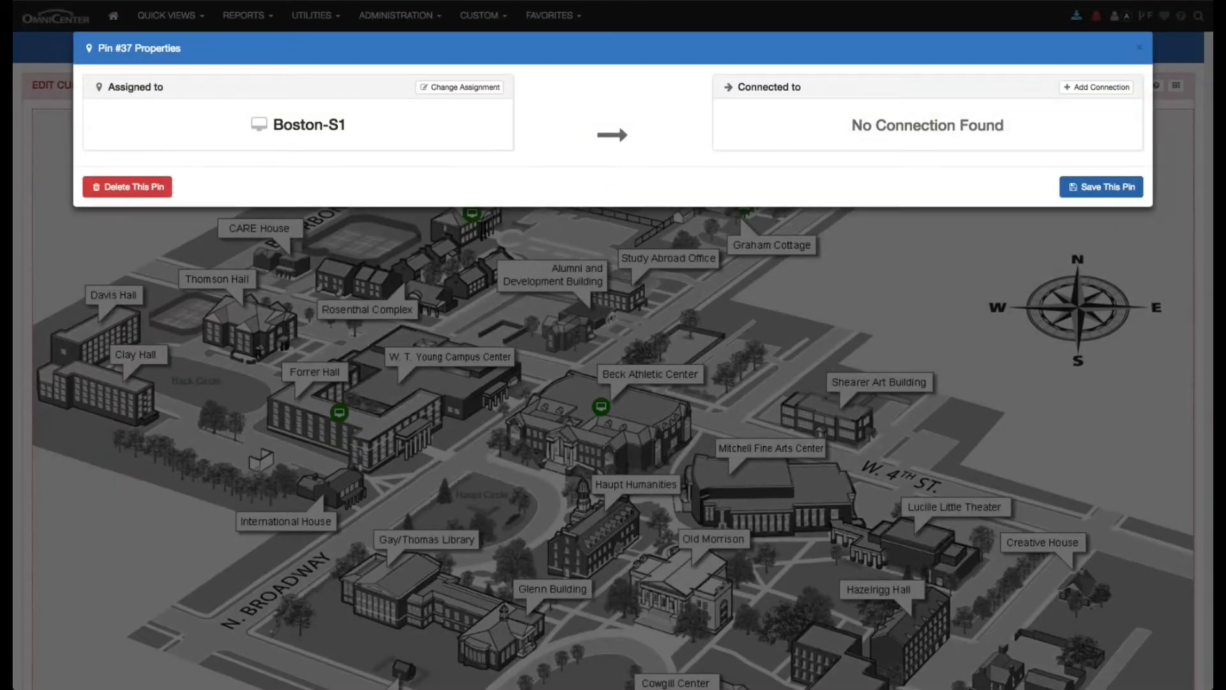
pyautogui.click(1096, 87)
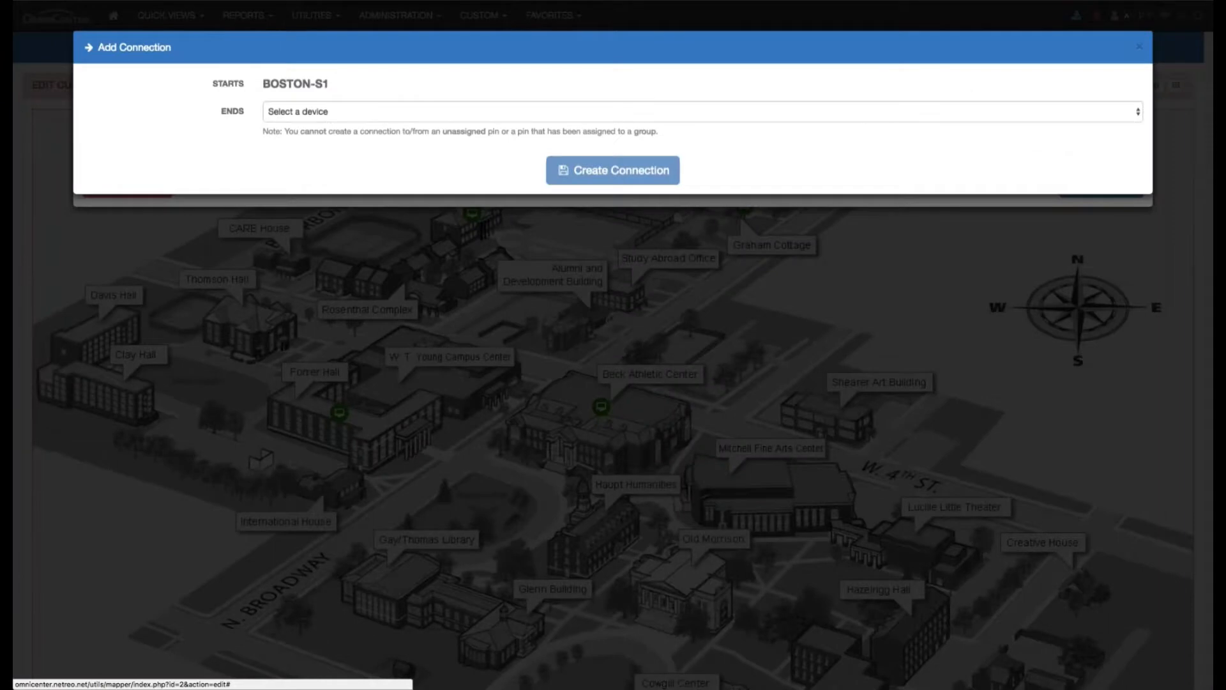
pyautogui.click(357, 107)
pyautogui.click(339, 148)
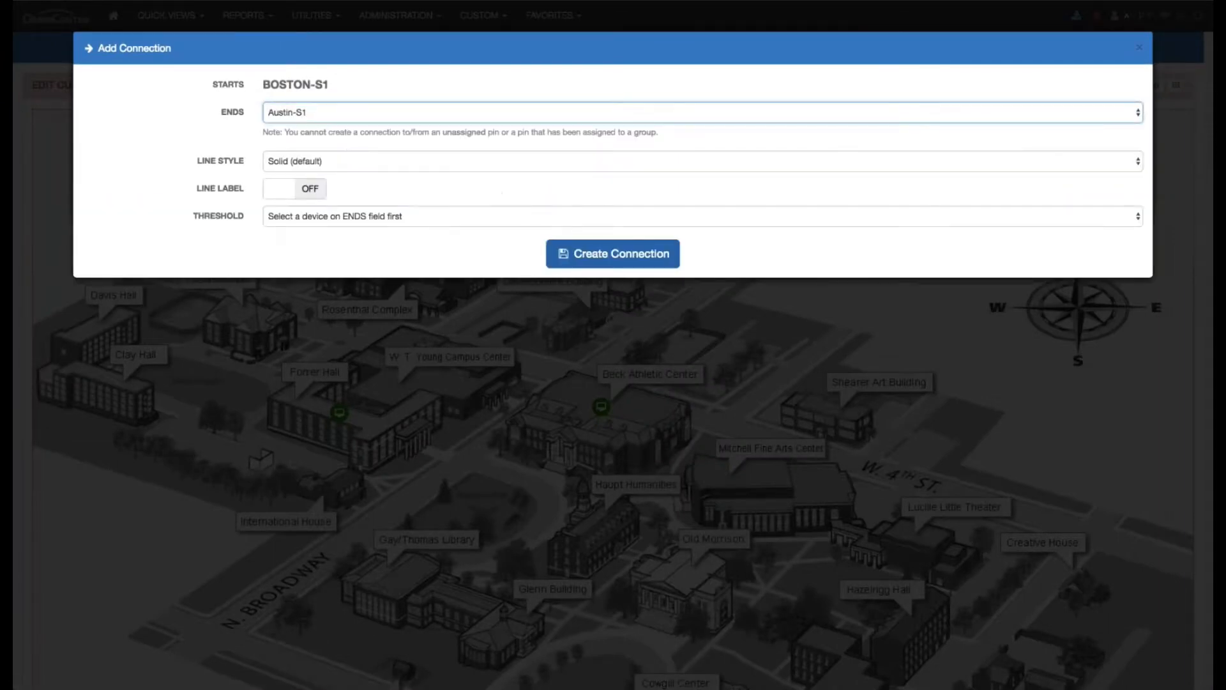
pyautogui.click(309, 188)
pyautogui.click(308, 189)
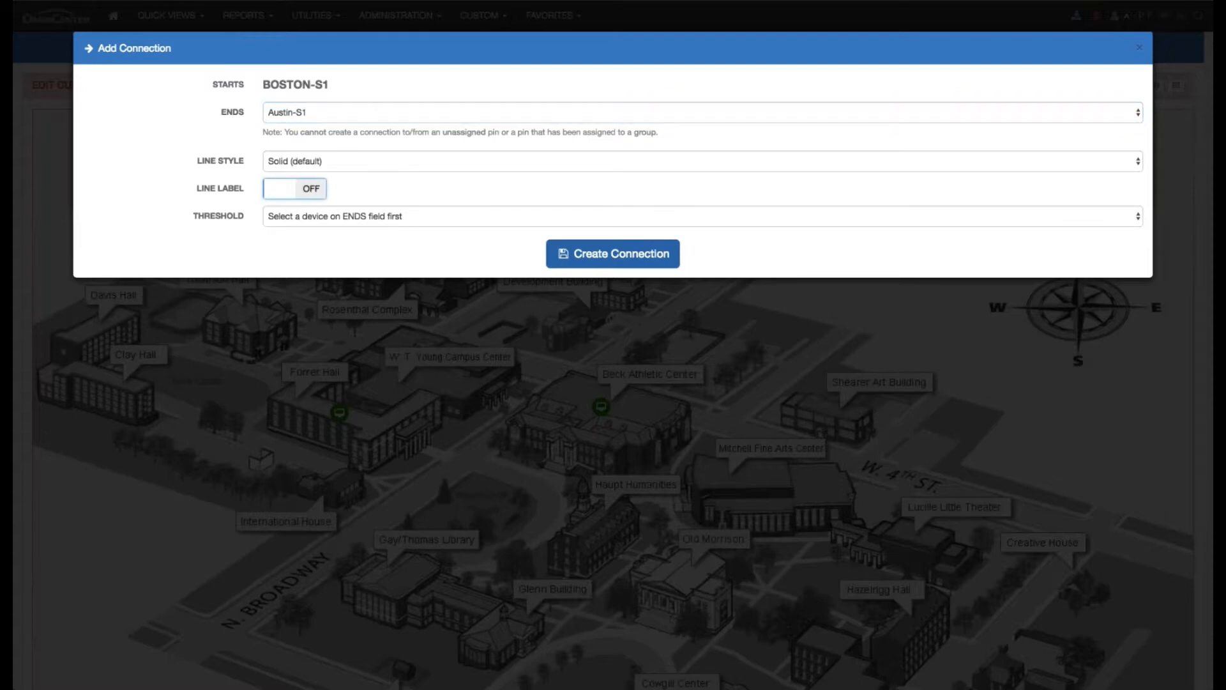
pyautogui.click(321, 217)
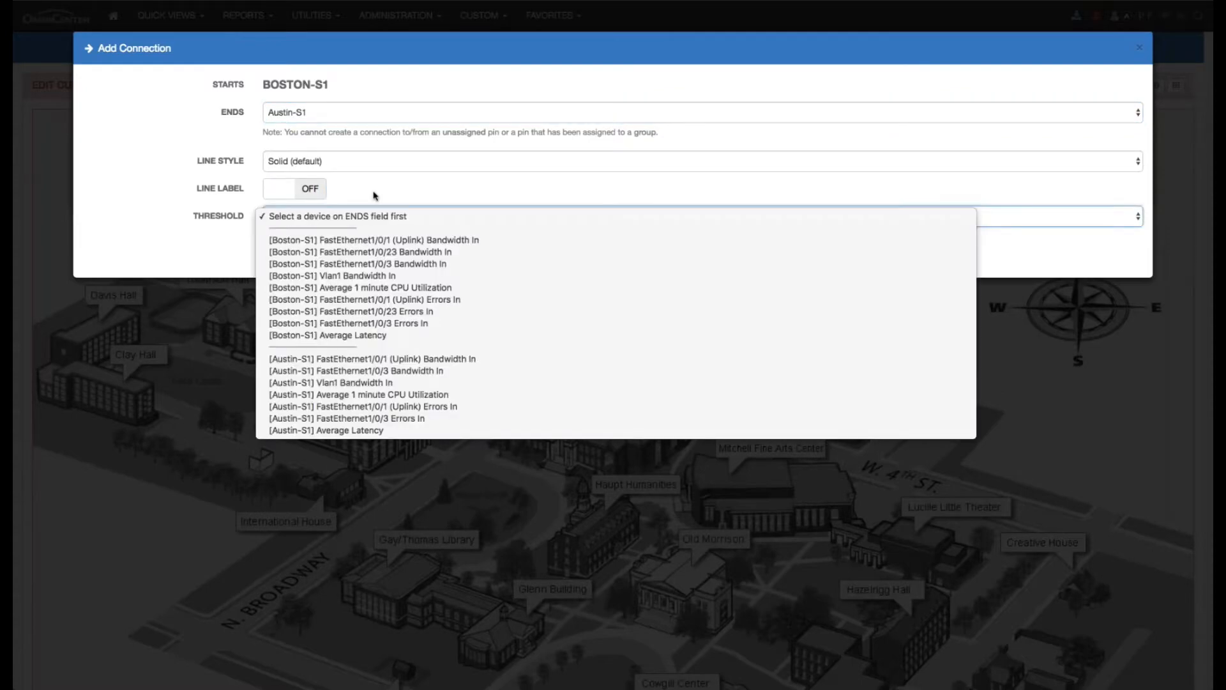
pyautogui.click(506, 240)
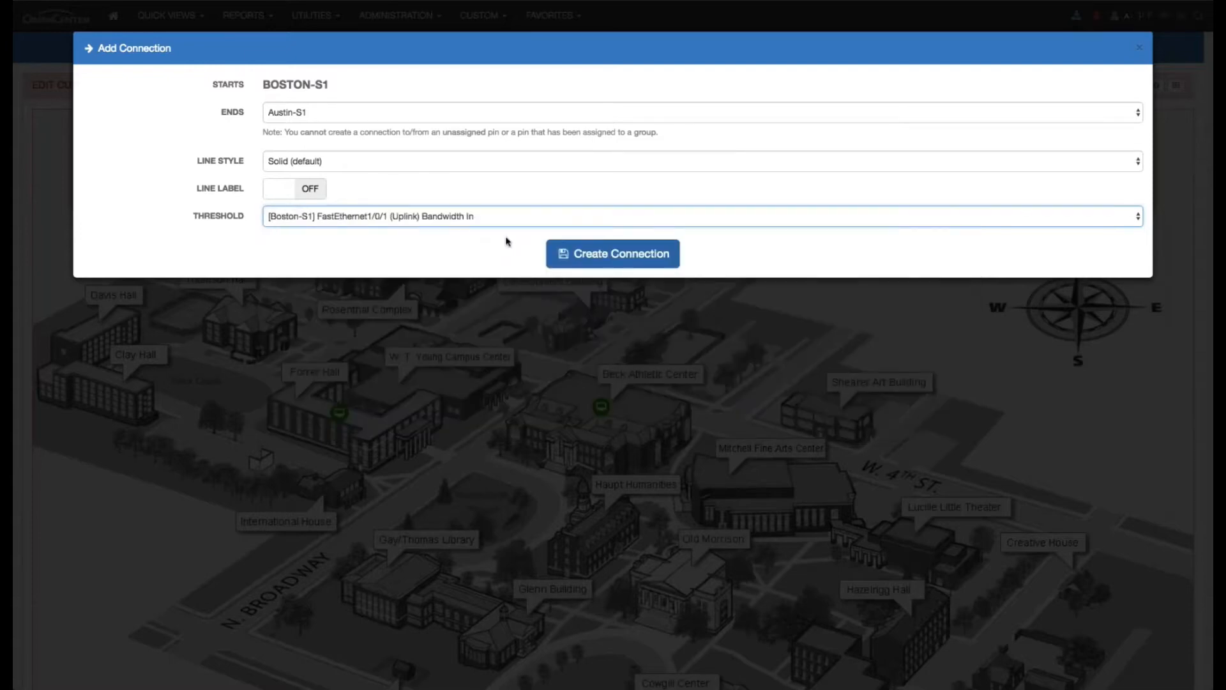
pyautogui.click(630, 255)
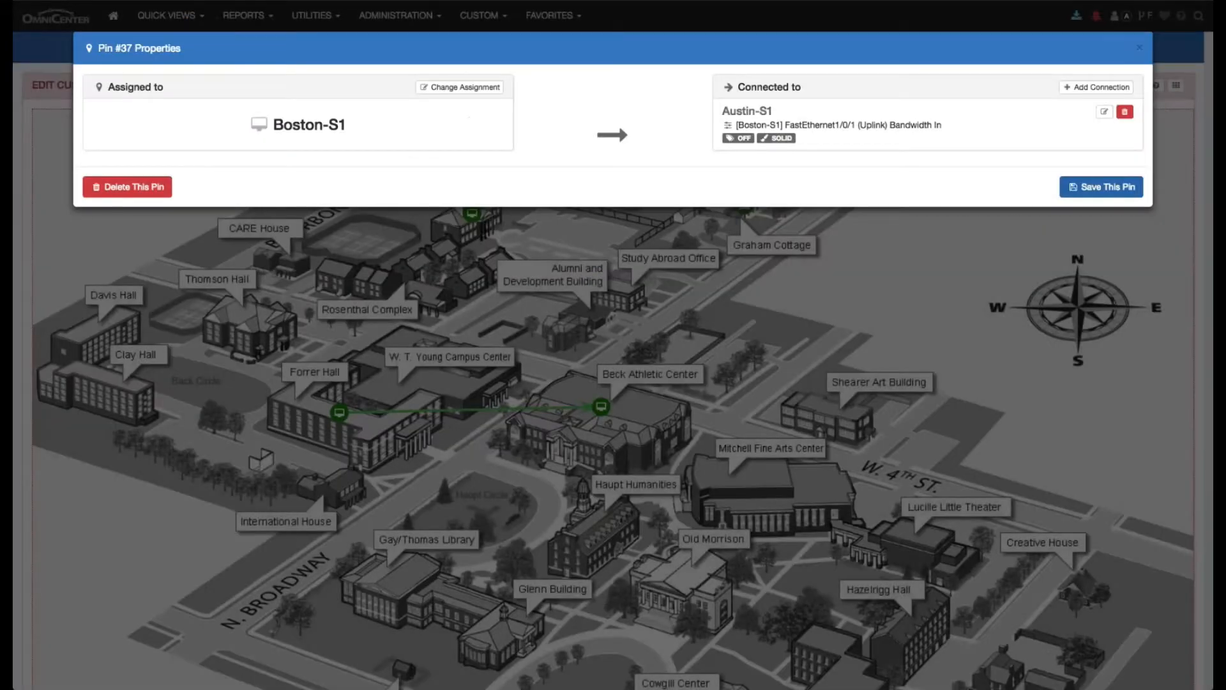
pyautogui.click(1111, 187)
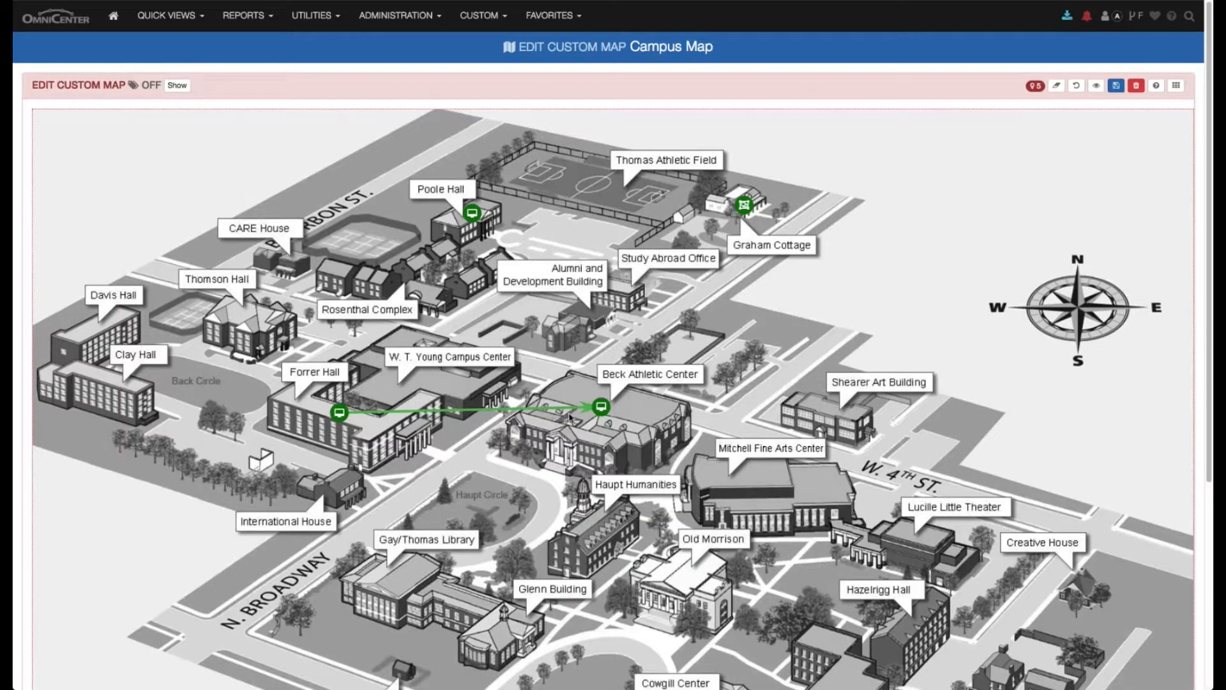
# - Save the Campus Map and switch it to view mode
pyautogui.click(1117, 88)
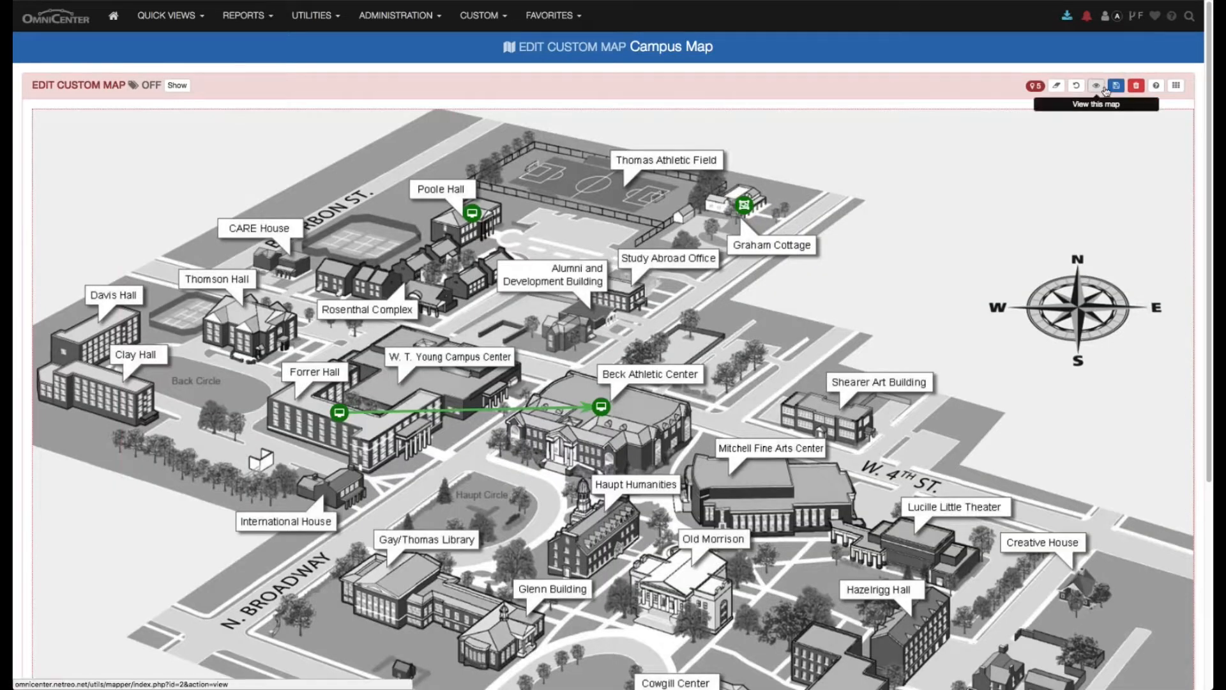
pyautogui.click(1105, 90)
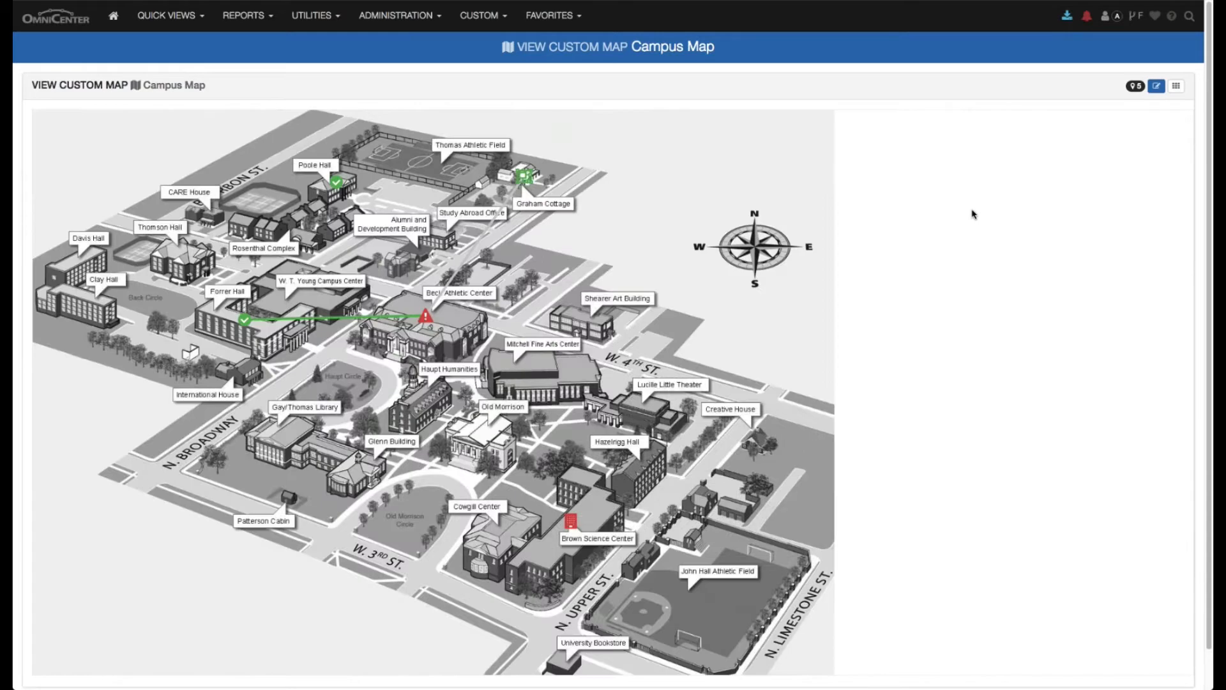
# - Check the status of the Beck Athletic Center and Graham Cottage pins, and open the Cloud Servers strategic group from its pin
pyautogui.moveTo(425, 319)
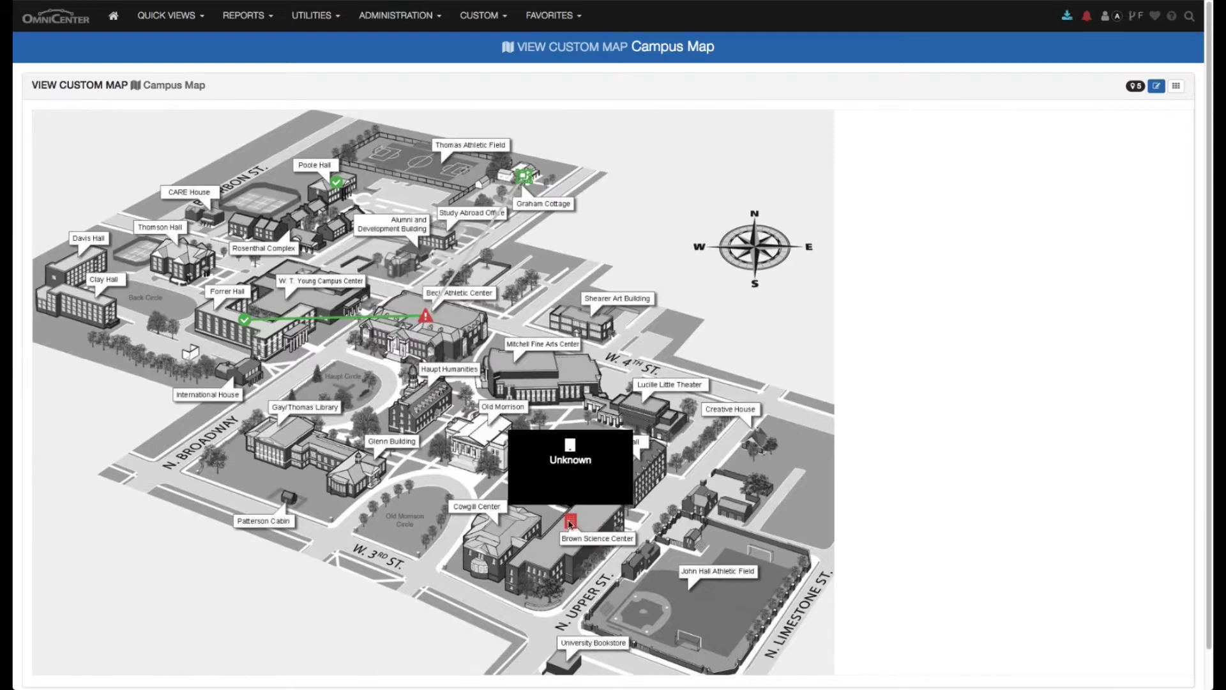
pyautogui.moveTo(520, 177)
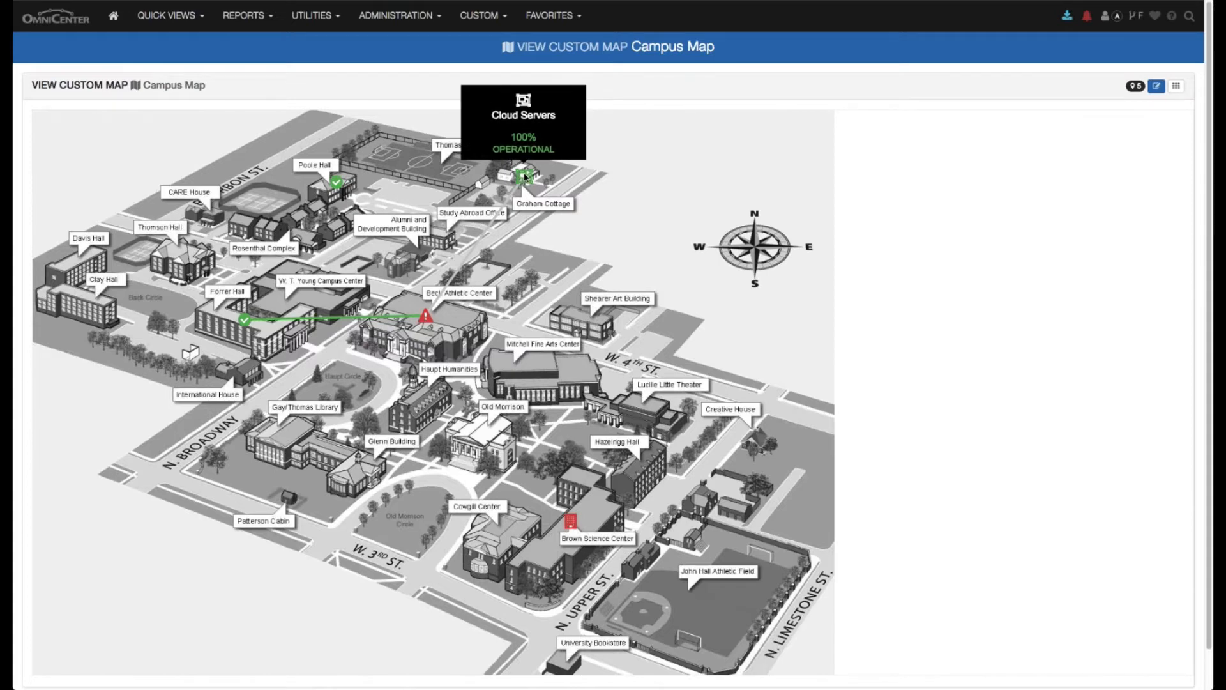
pyautogui.click(524, 177)
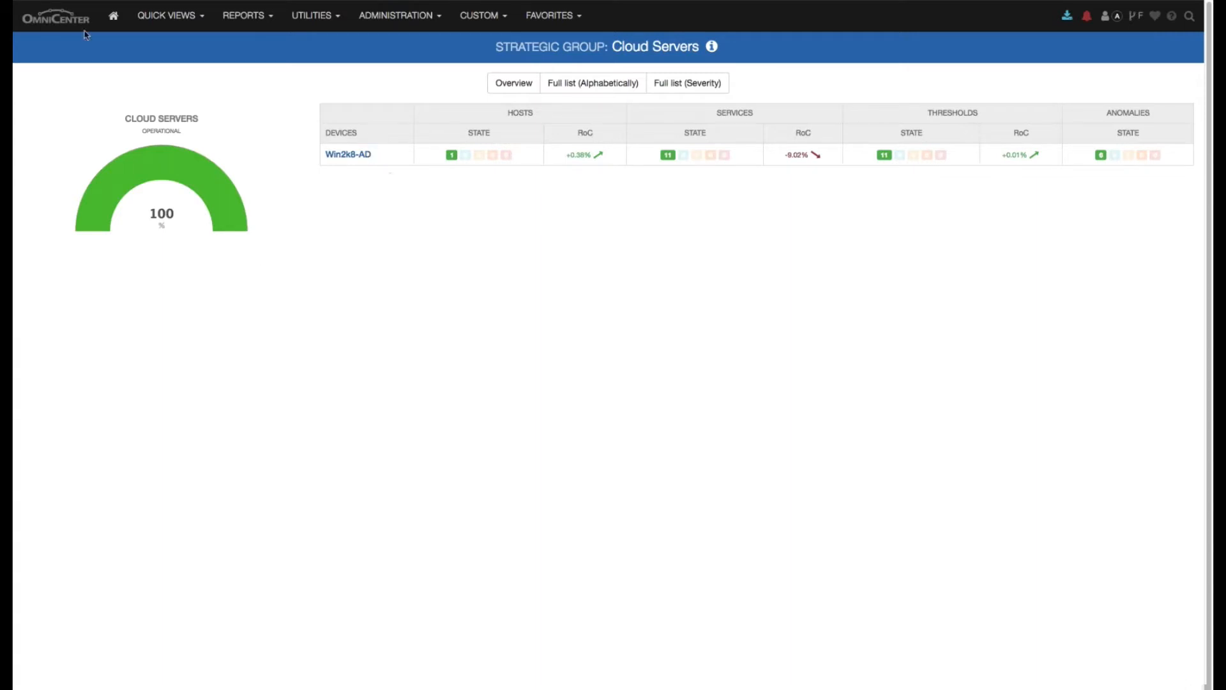
# - Open the topology map and drill down into the Houston site's topology
pyautogui.click(171, 15)
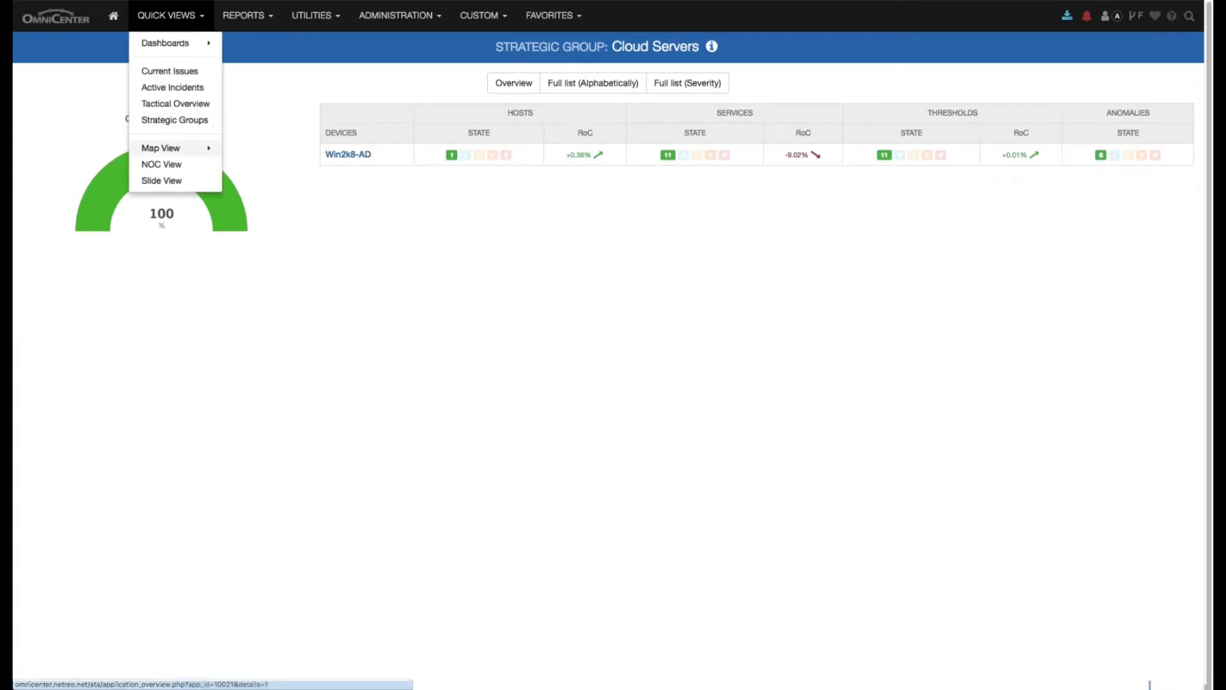
pyautogui.moveTo(198, 150)
pyautogui.click(243, 179)
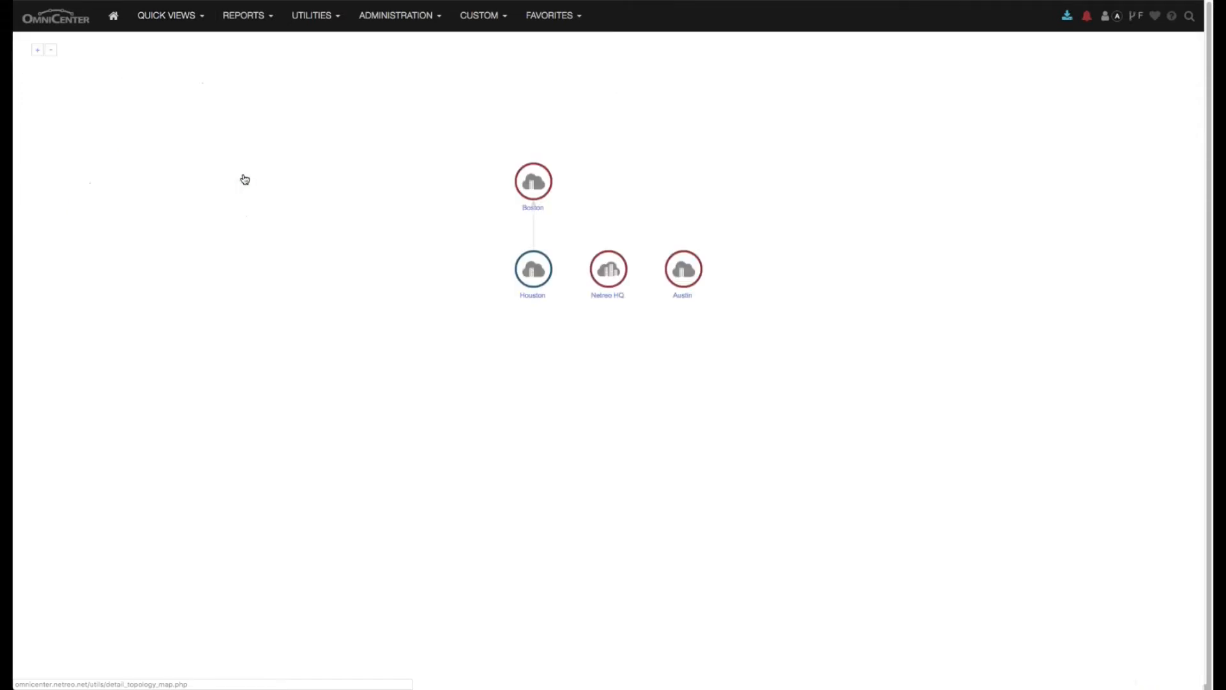
pyautogui.click(543, 272)
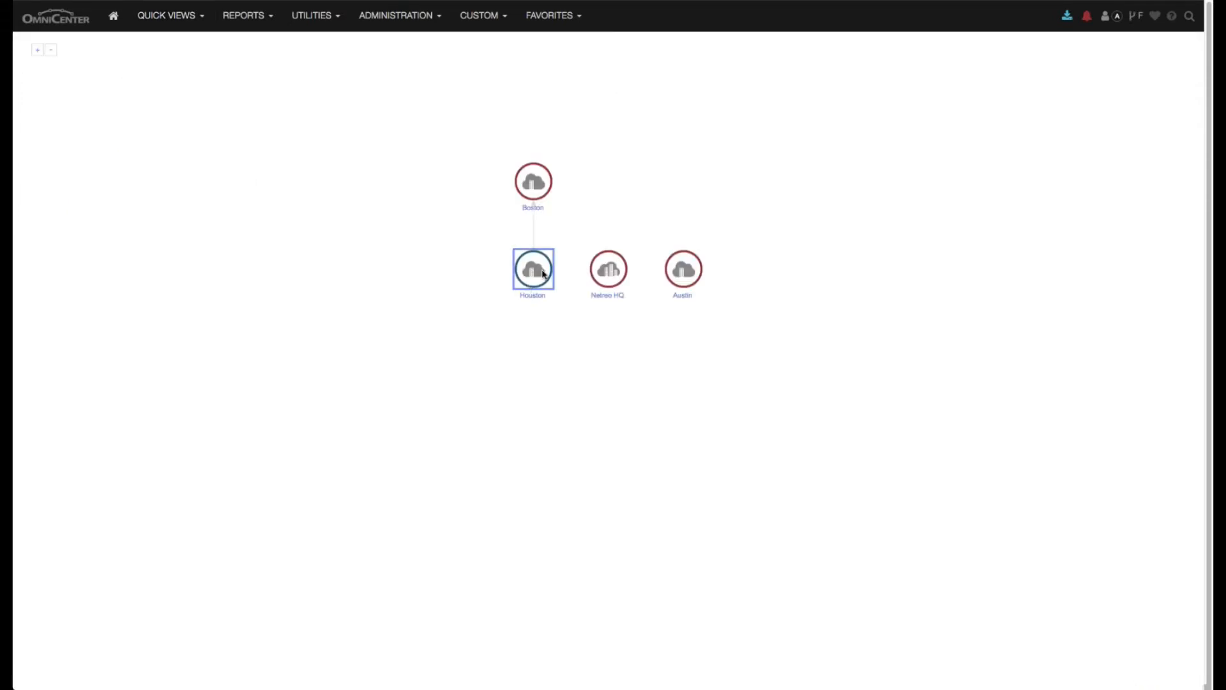
pyautogui.doubleClick(543, 274)
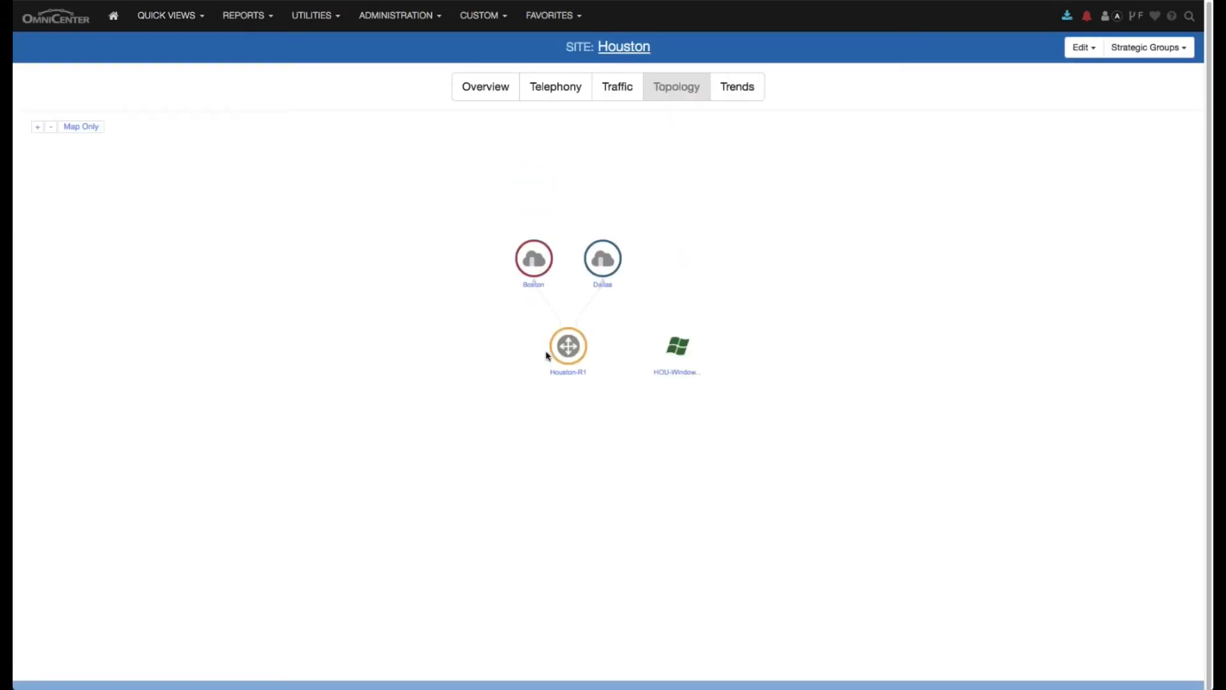
# - Drill down through the Dallas site to the Dallas-R1 device topology and inspect its connected router Houston-R1
pyautogui.click(567, 349)
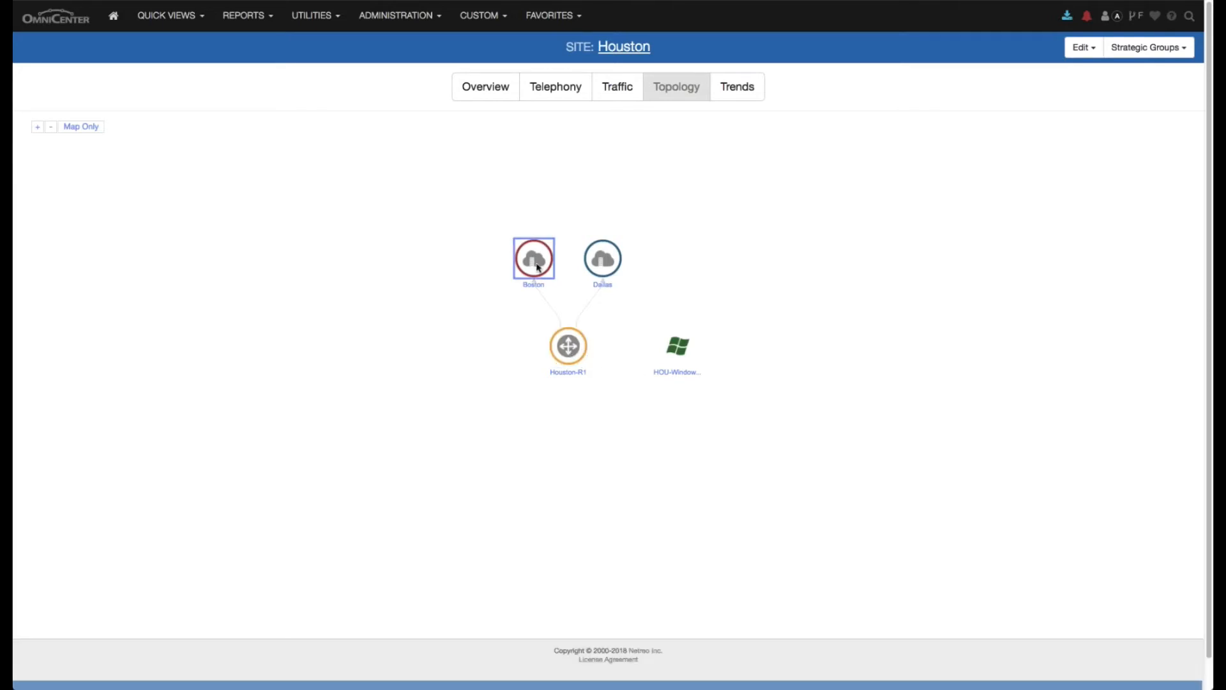
pyautogui.doubleClick(608, 263)
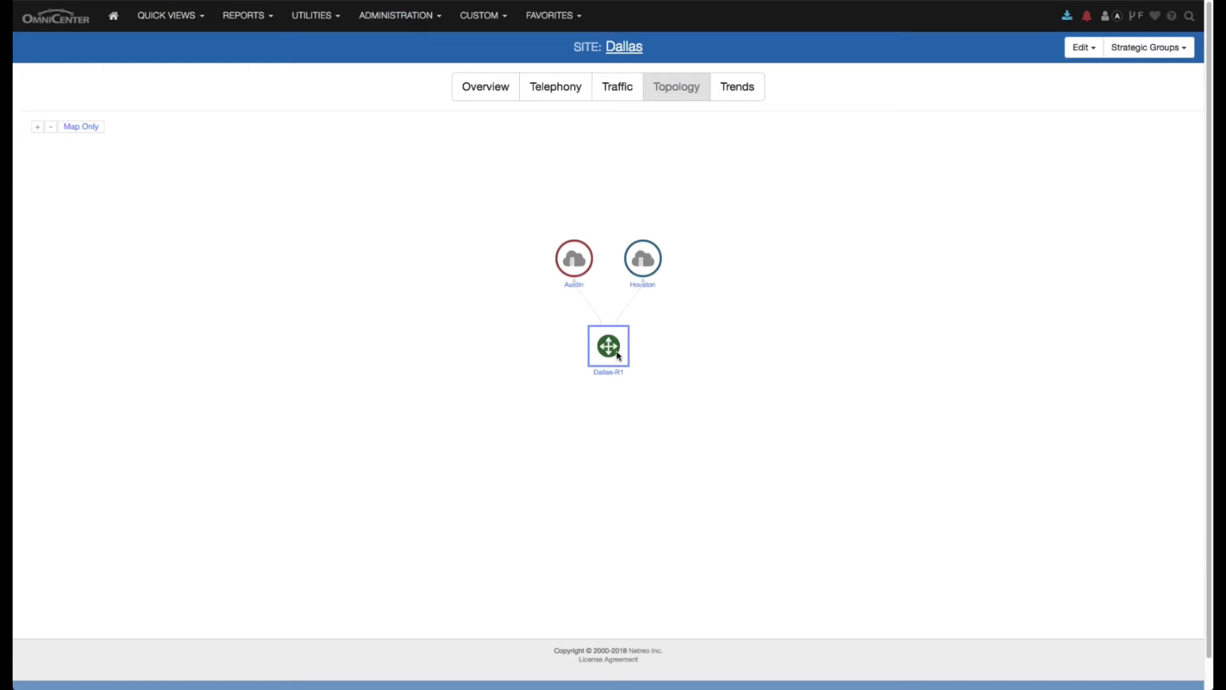
pyautogui.doubleClick(618, 355)
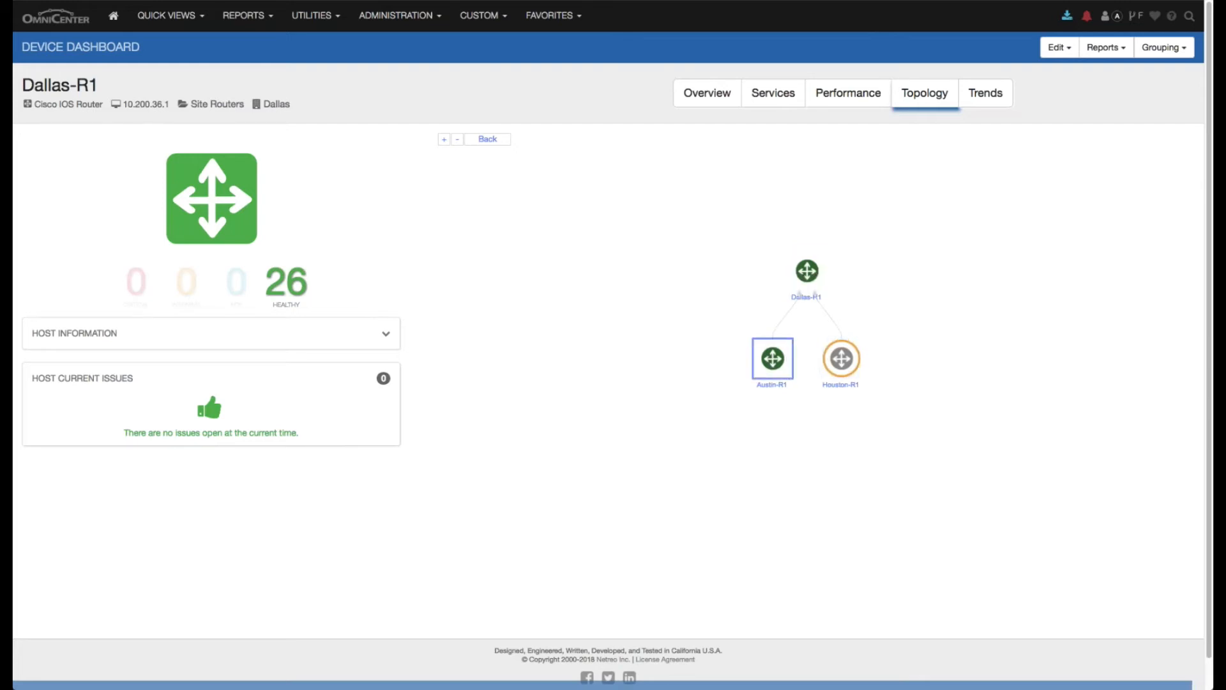
pyautogui.moveTo(855, 356)
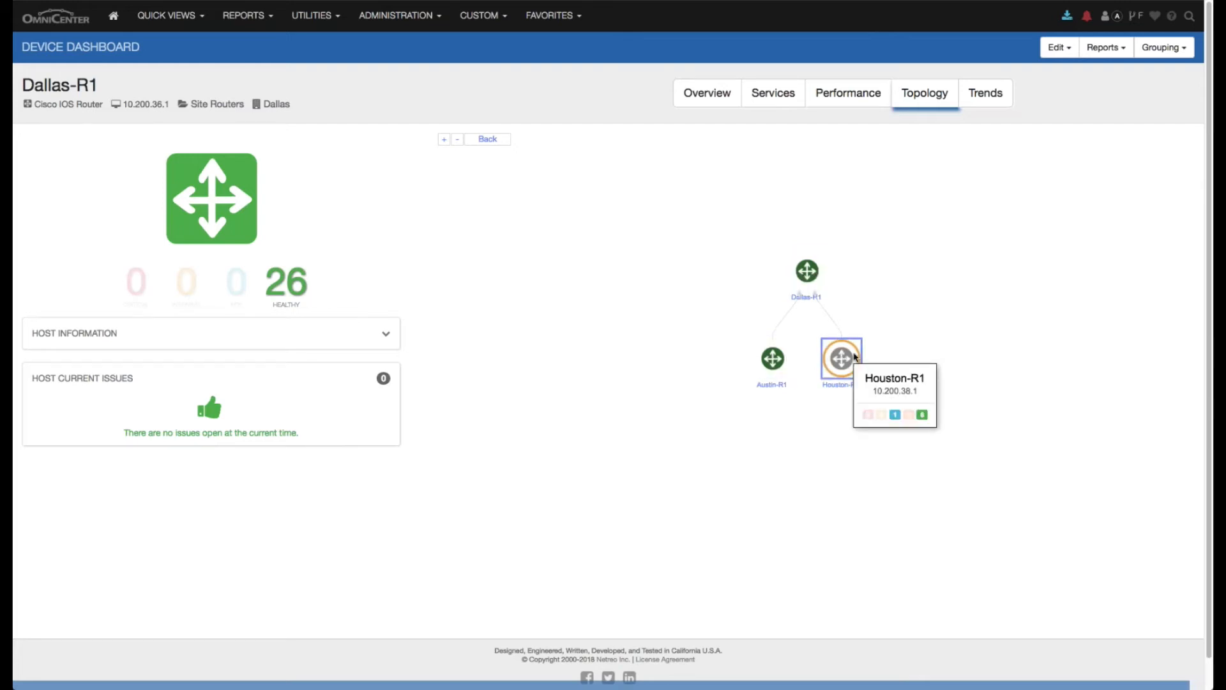